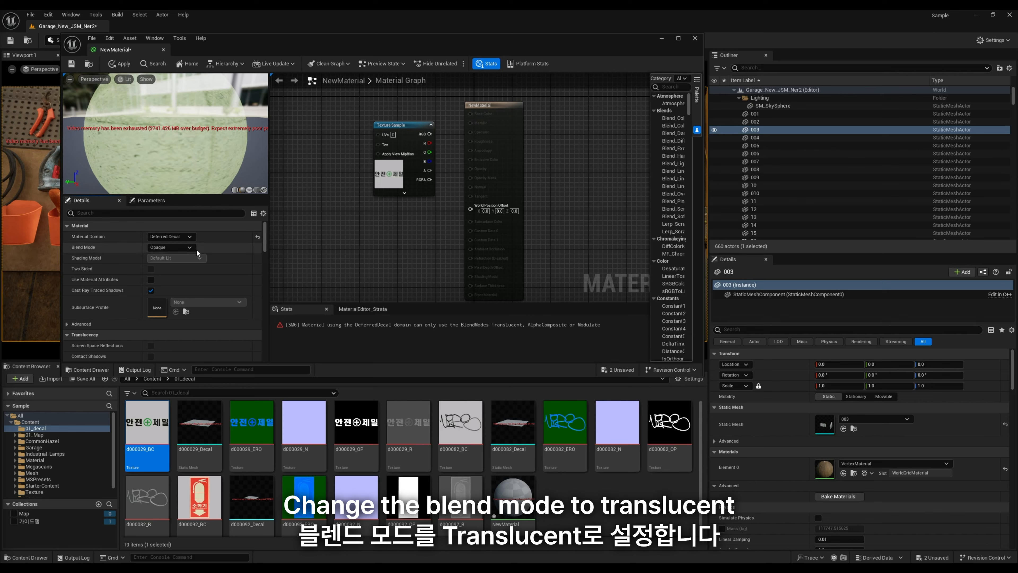
Step: Set the material's blend mode to Translucent and connect the d000029_BC texture sample to Base Color
{"action": "left_click", "coordinate": [183, 247]}
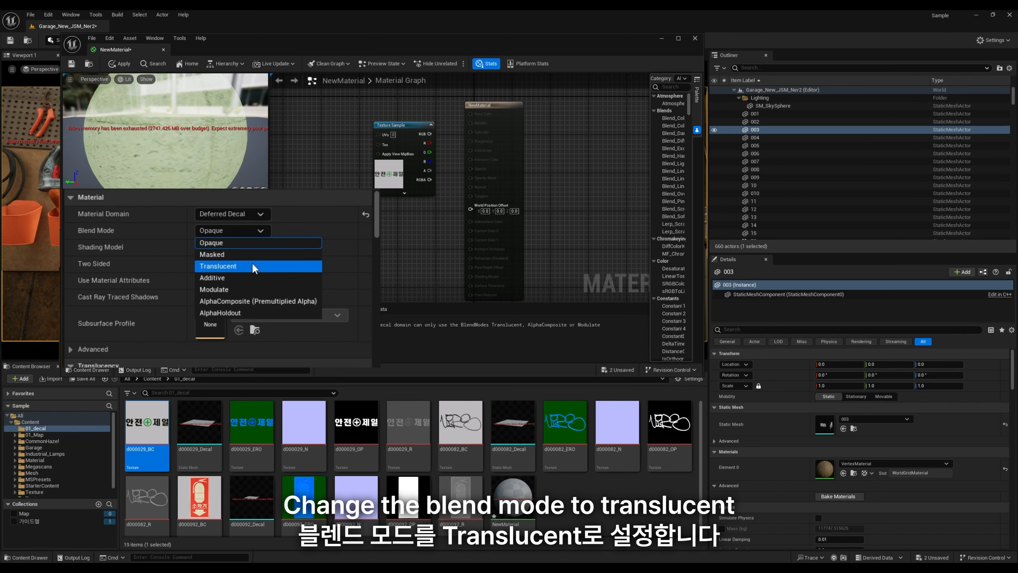
{"action": "left_click", "coordinate": [254, 267]}
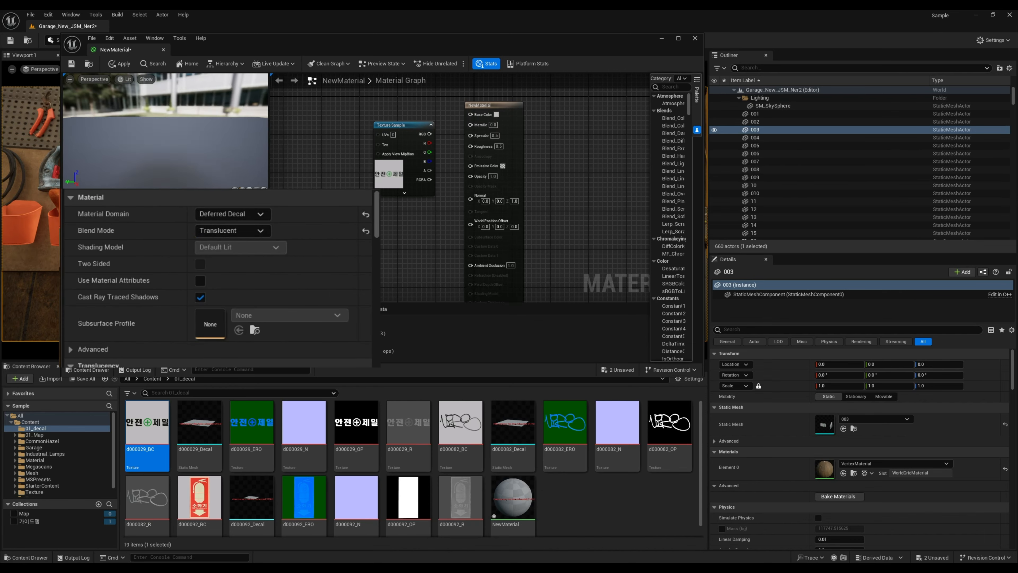
{"action": "left_click_drag", "start_coordinate": [392, 126], "coordinate": [462, 119]}
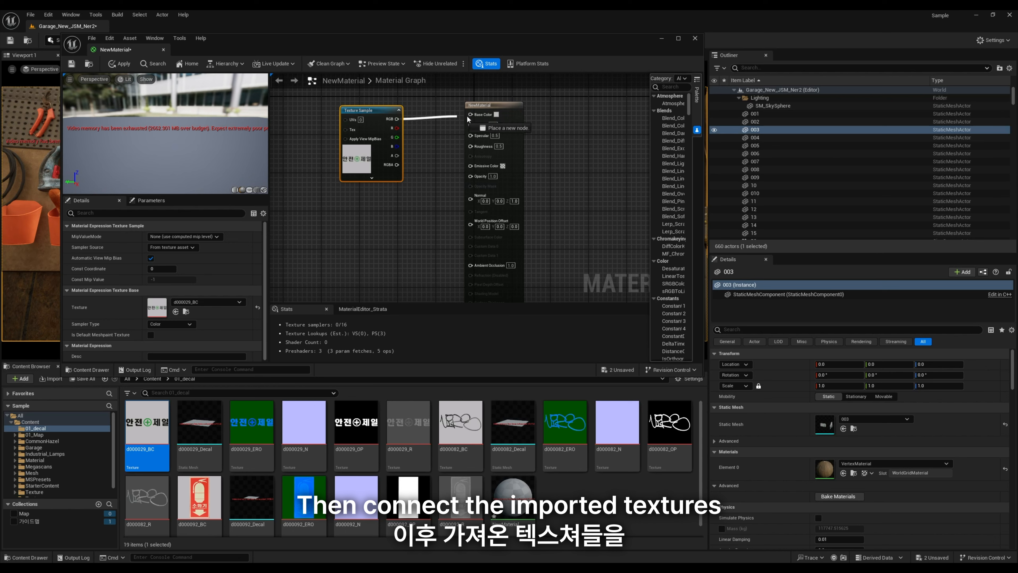
{"action": "mouse_move", "coordinate": [354, 104]}
{"action": "left_mouse_down"}
{"action": "mouse_move", "coordinate": [342, 88]}
{"action": "mouse_move", "coordinate": [335, 99]}
{"action": "left_mouse_up"}
{"action": "left_click", "coordinate": [408, 171]}
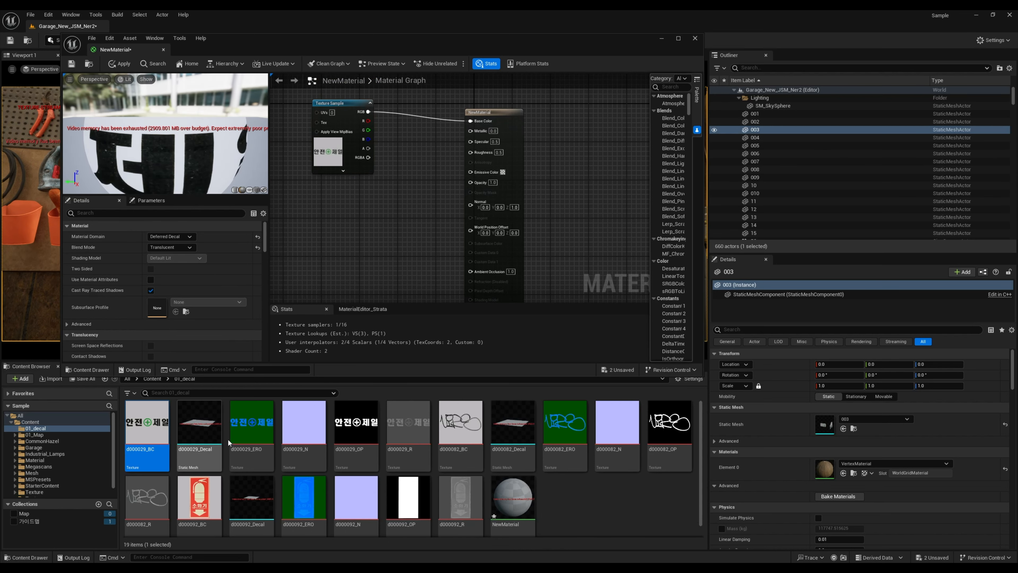
Step: Add the d000029_OP and d000029_R textures to the graph and connect them to Opacity and Roughness
{"action": "left_click", "coordinate": [355, 422]}
{"action": "left_click_drag", "start_coordinate": [414, 210], "coordinate": [337, 180]}
{"action": "left_click_drag", "start_coordinate": [423, 181], "coordinate": [392, 170]}
{"action": "left_click_drag", "start_coordinate": [448, 183], "coordinate": [471, 152]}
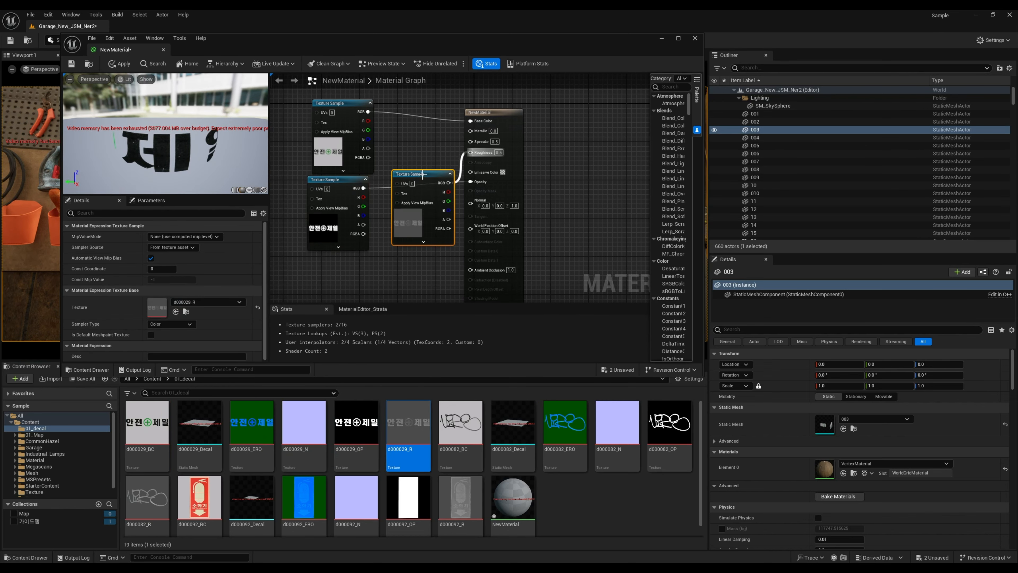
Step: Arrange the three texture sample nodes tidily beside the material's output node
{"action": "left_click_drag", "start_coordinate": [421, 174], "coordinate": [403, 131]}
{"action": "scroll", "coordinate": [347, 104], "scroll_direction": "down", "scroll_amount": 3}
{"action": "left_click_drag", "start_coordinate": [348, 104], "coordinate": [341, 137]}
{"action": "left_click_drag", "start_coordinate": [388, 211], "coordinate": [287, 170]}
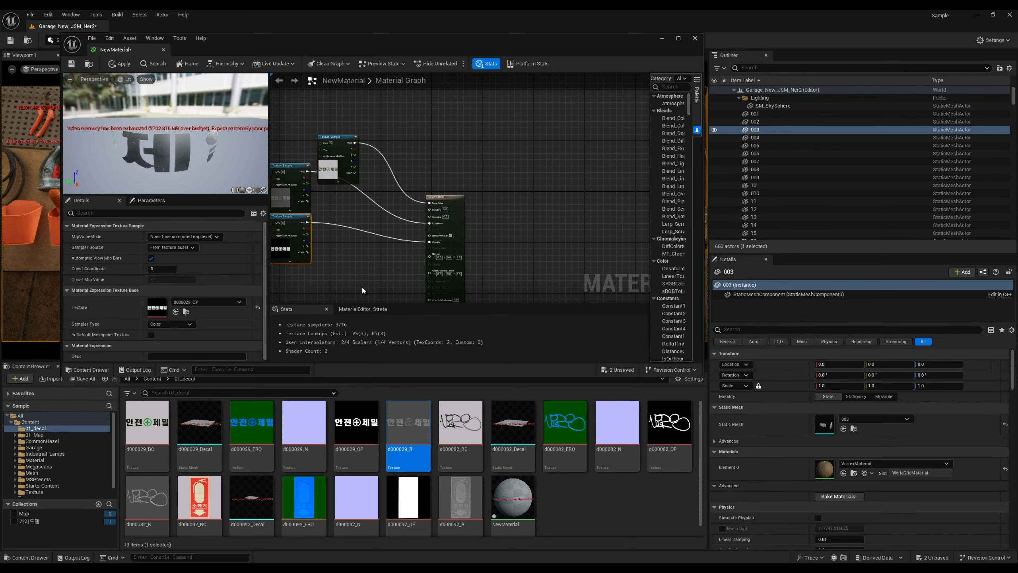
{"action": "scroll", "coordinate": [363, 288], "scroll_direction": "up", "scroll_amount": 4}
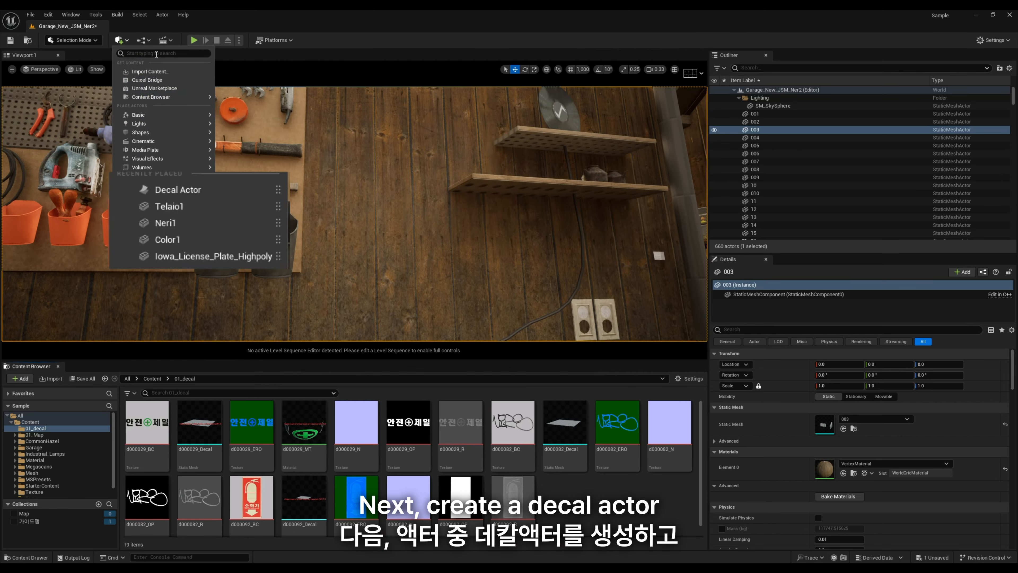
Step: Place a Decal Actor using the d000029_MT material in the level and shift it along the tool wall
{"action": "left_click", "coordinate": [158, 198]}
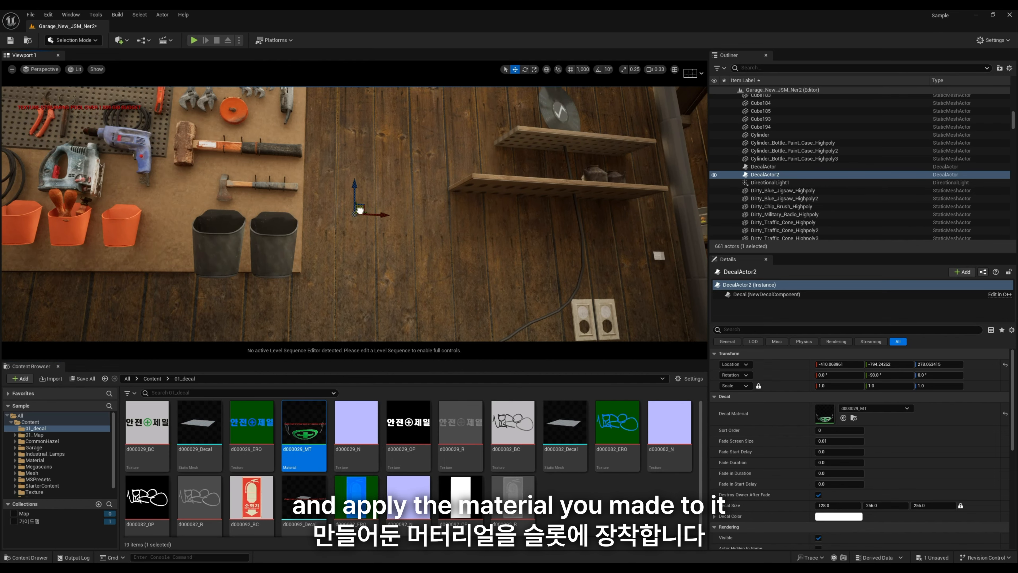
{"action": "left_click_drag", "start_coordinate": [359, 210], "coordinate": [495, 154]}
{"action": "key", "text": "s"}
{"action": "right_click_drag", "start_coordinate": [496, 154], "coordinate": [483, 130]}
{"action": "right_click_drag", "start_coordinate": [392, 245], "coordinate": [424, 239]}
{"action": "key", "text": "s"}
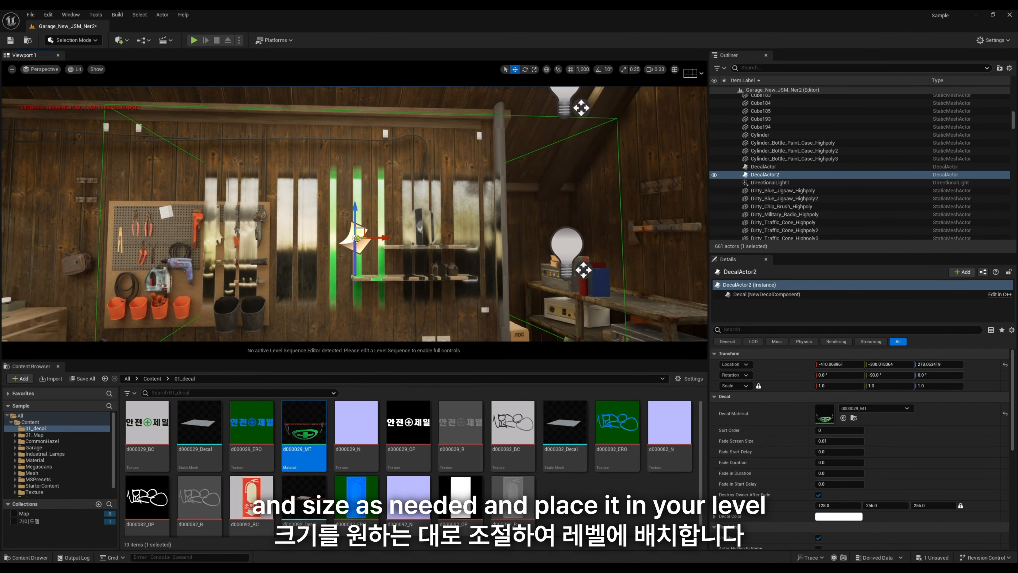
{"action": "left_click_drag", "start_coordinate": [357, 238], "coordinate": [215, 238]}
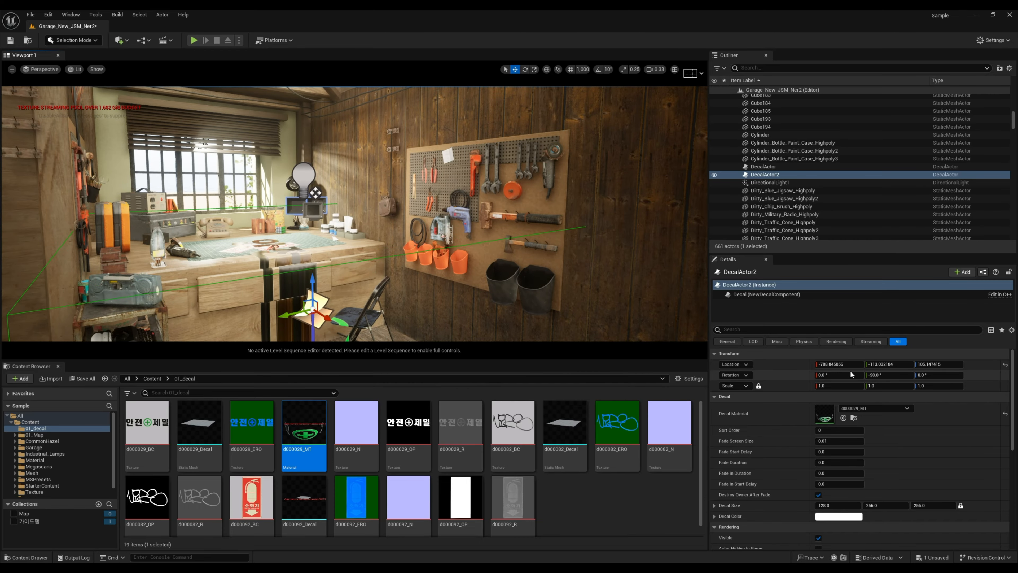
Step: Orient the decal actor to 90°, 0°, -90° so it projects onto the wall, and scale it uniformly to 0.2
{"action": "key", "text": "w"}
{"action": "right_click_drag", "start_coordinate": [315, 192], "coordinate": [333, 182]}
{"action": "left_click_drag", "start_coordinate": [309, 225], "coordinate": [325, 212]}
{"action": "right_click_drag", "start_coordinate": [325, 212], "coordinate": [361, 201]}
{"action": "left_click_drag", "start_coordinate": [375, 239], "coordinate": [369, 176]}
{"action": "left_click", "coordinate": [848, 385]}
{"action": "type", "text": "0.2"}
{"action": "key", "text": "Return"}
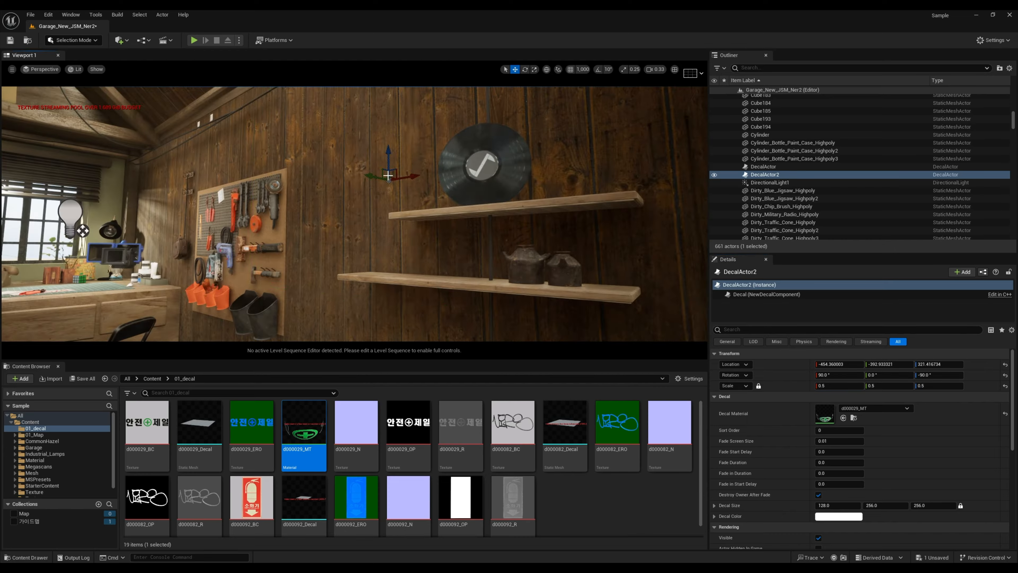
{"action": "scroll", "coordinate": [408, 168], "scroll_direction": "up", "scroll_amount": 5}
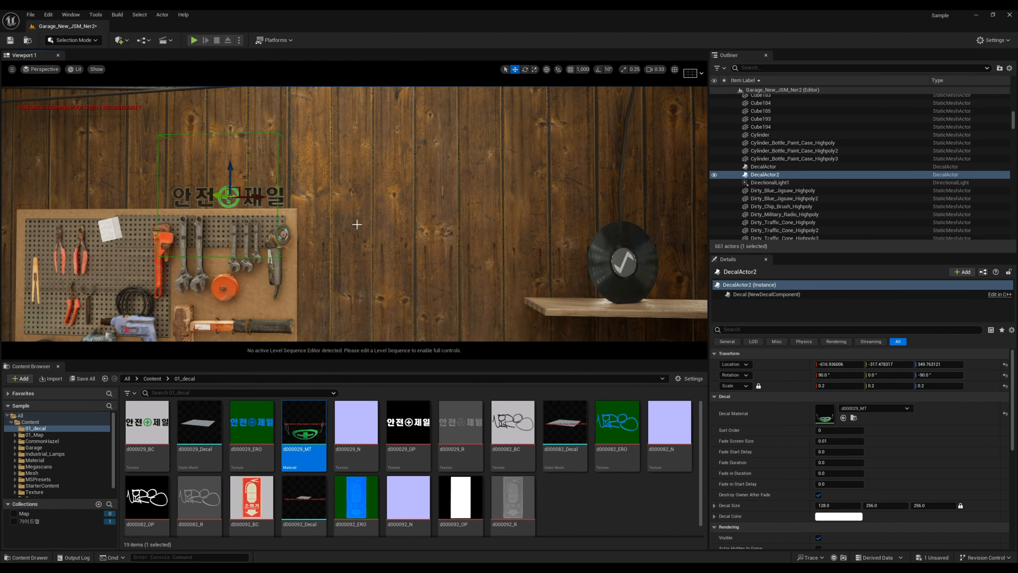
Step: Position the safety sign decal on the wall just above the pegboard's upper right corner
{"action": "left_click", "coordinate": [306, 119]}
{"action": "right_click_drag", "start_coordinate": [306, 119], "coordinate": [200, 132]}
{"action": "key", "text": "w"}
{"action": "key", "text": "s"}
{"action": "key", "text": "w"}
{"action": "key", "text": "d"}
{"action": "key", "text": "s"}
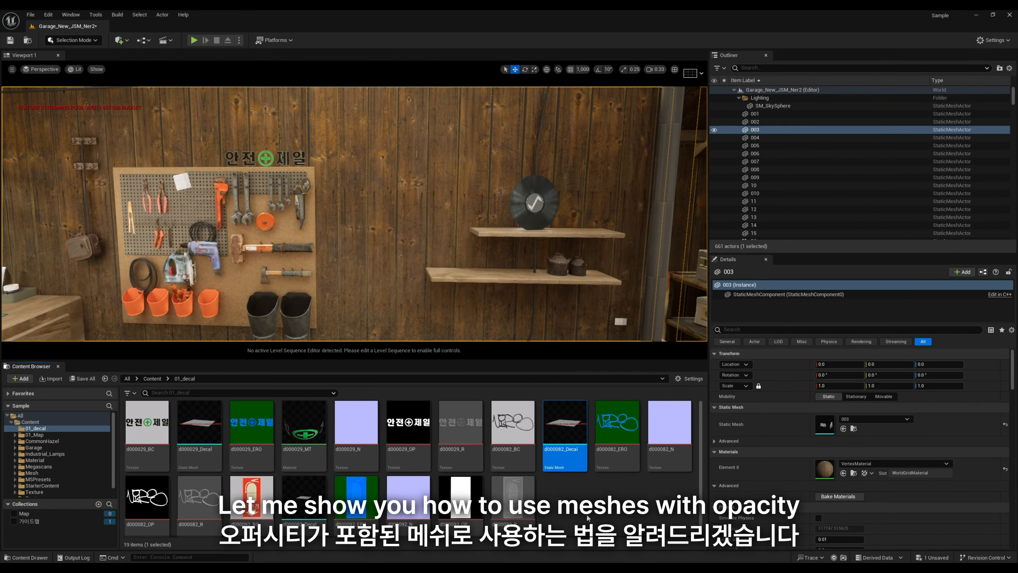
Step: Create a material named d000082_MT in the 01_decal folder and open it for editing
{"action": "right_click", "coordinate": [595, 500]}
{"action": "left_click", "coordinate": [630, 288]}
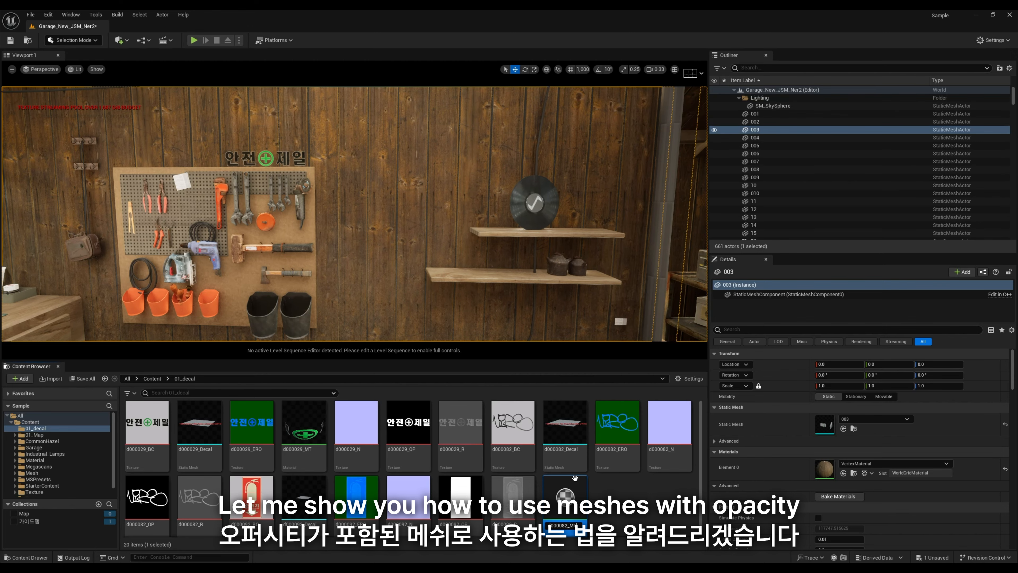
{"action": "key", "text": "Return"}
{"action": "double_click", "coordinate": [668, 431]}
{"action": "left_click_drag", "start_coordinate": [255, 200], "coordinate": [56, 224]}
{"action": "left_click_drag", "start_coordinate": [416, 342], "coordinate": [425, 445]}
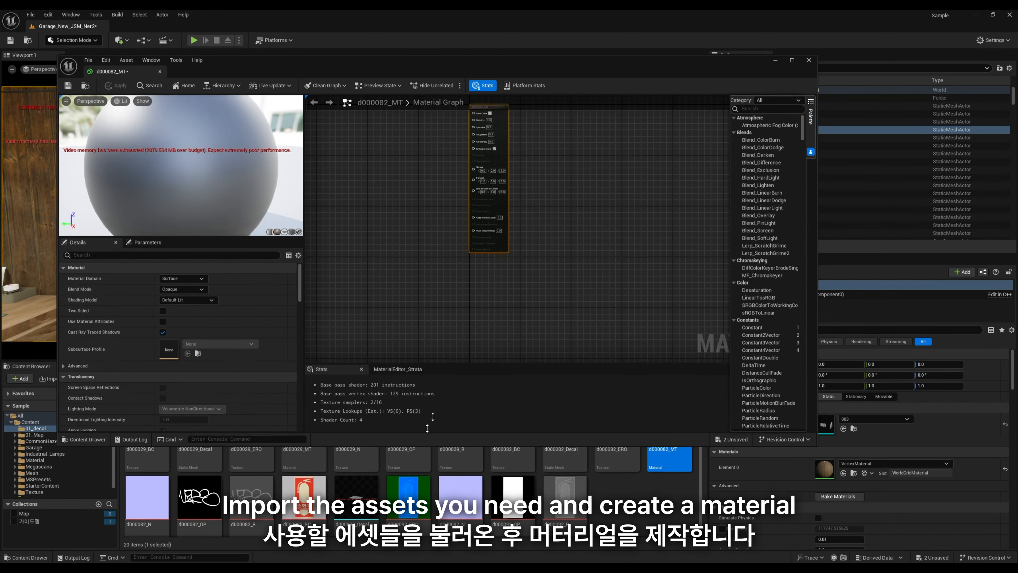
Step: Keep the d000082_MT material's domain as Surface and set its blend mode to Masked
{"action": "left_click", "coordinate": [408, 234]}
{"action": "right_click_drag", "start_coordinate": [393, 113], "coordinate": [421, 201]}
{"action": "right_click", "coordinate": [440, 225]}
{"action": "right_click", "coordinate": [431, 230]}
{"action": "left_click", "coordinate": [409, 244]}
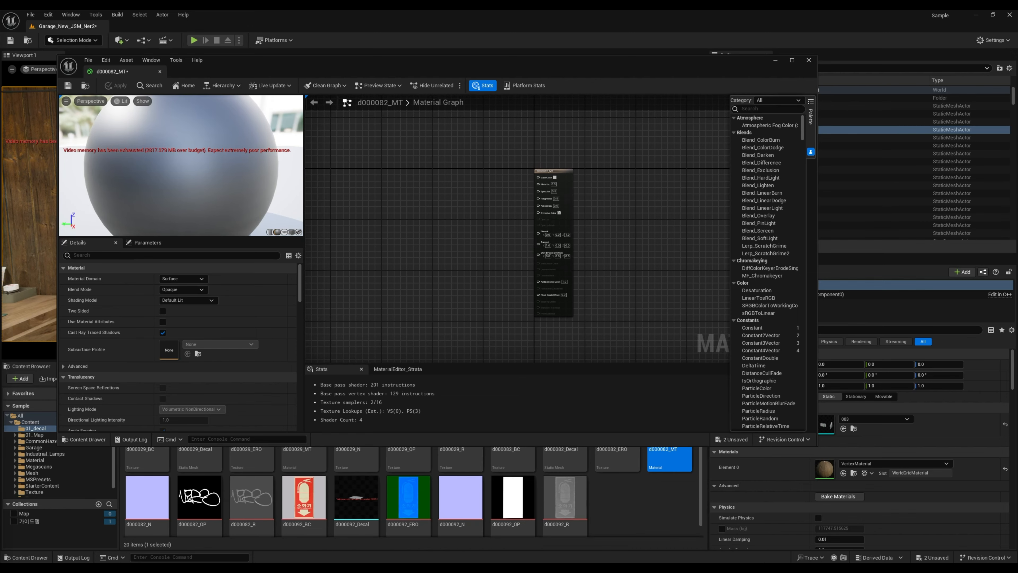
{"action": "left_click", "coordinate": [201, 278]}
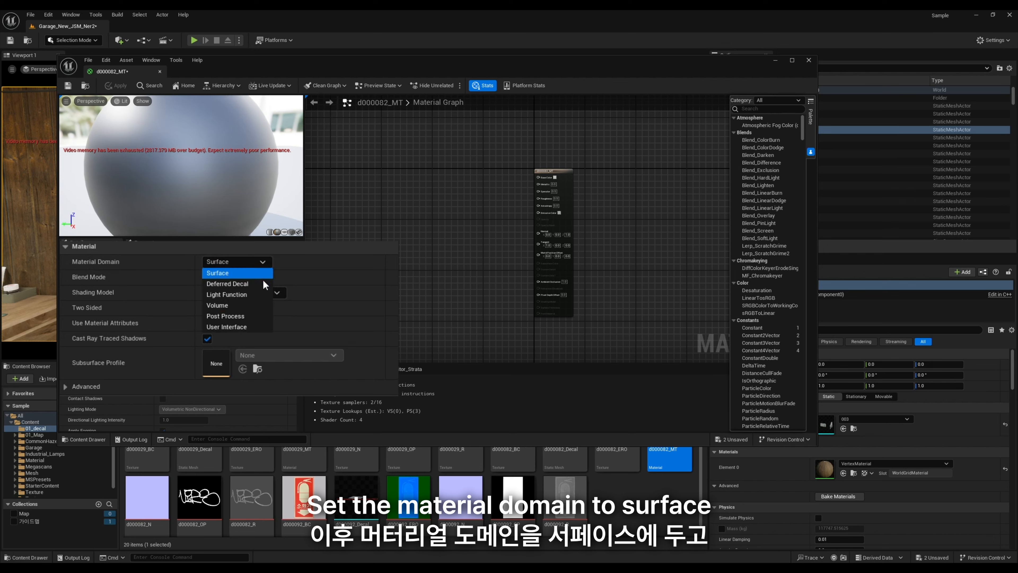
{"action": "left_click", "coordinate": [295, 282]}
{"action": "left_click", "coordinate": [237, 277]}
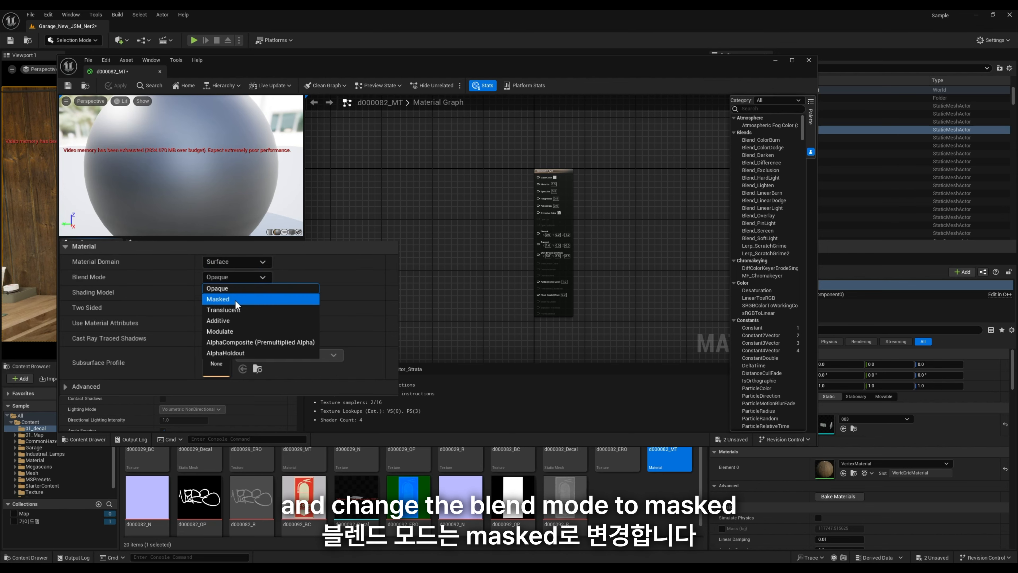
{"action": "left_click", "coordinate": [234, 299]}
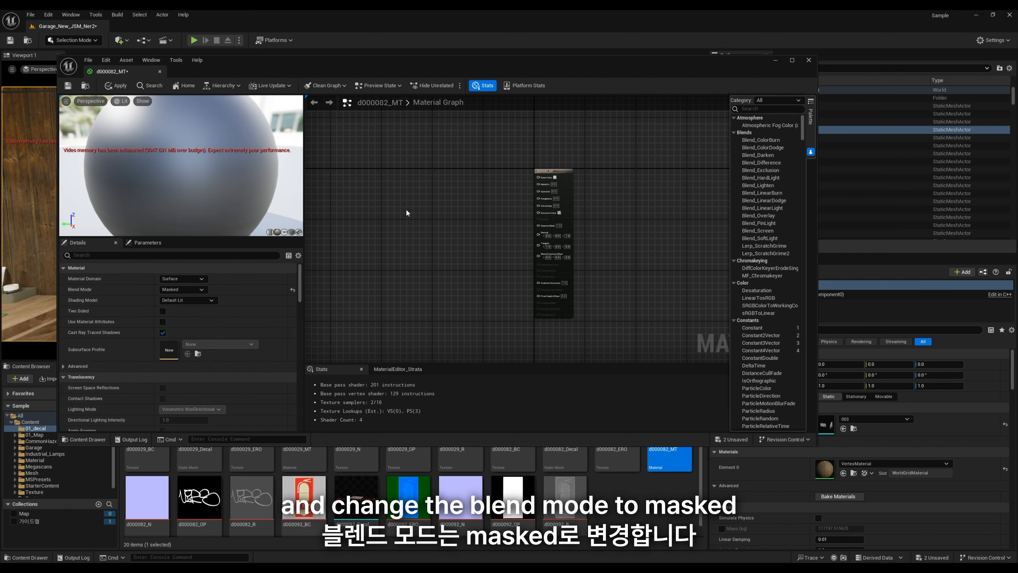
Step: Add the d000082_BC and d000082_N textures to the graph and connect them to Base Color and Normal
{"action": "right_click", "coordinate": [346, 220]}
{"action": "right_click_drag", "start_coordinate": [440, 201], "coordinate": [396, 218]}
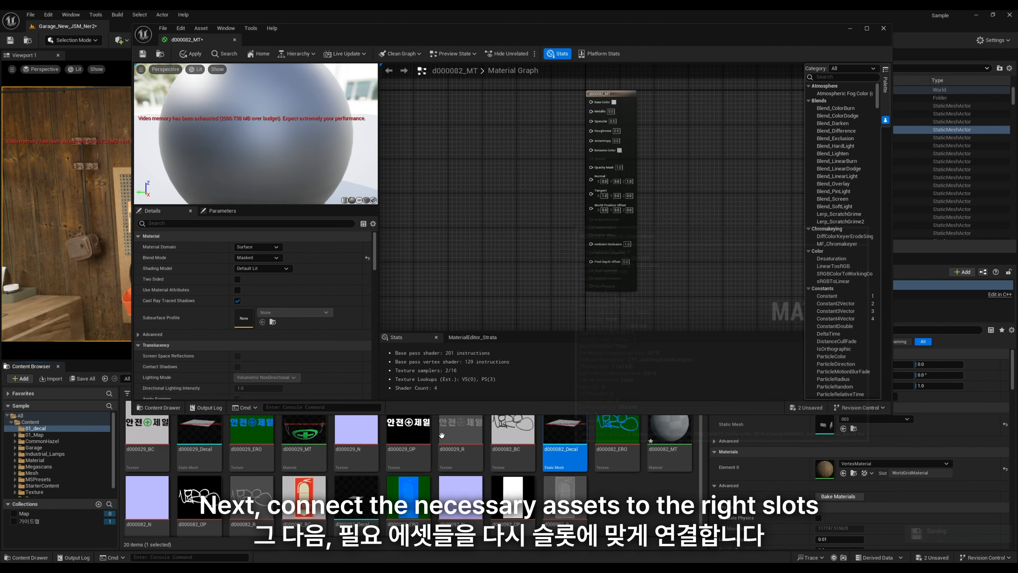
{"action": "left_click", "coordinate": [513, 440]}
{"action": "left_click_drag", "start_coordinate": [471, 104], "coordinate": [471, 105]}
{"action": "left_click_drag", "start_coordinate": [520, 116], "coordinate": [506, 90]}
{"action": "left_click_drag", "start_coordinate": [147, 497], "coordinate": [496, 189]}
{"action": "left_click_drag", "start_coordinate": [545, 199], "coordinate": [591, 178]}
Step: Add the d000082_OP and d000082_R textures to the graph and connect them to Opacity Mask and Roughness
{"action": "left_click_drag", "start_coordinate": [199, 498], "coordinate": [432, 142]}
{"action": "left_click_drag", "start_coordinate": [482, 153], "coordinate": [591, 166]}
{"action": "left_click_drag", "start_coordinate": [460, 149], "coordinate": [404, 167]}
{"action": "scroll", "coordinate": [513, 281], "scroll_direction": "down", "scroll_amount": 2}
{"action": "left_click_drag", "start_coordinate": [251, 497], "coordinate": [475, 193]}
{"action": "left_click_drag", "start_coordinate": [484, 321], "coordinate": [418, 222]}
{"action": "left_click_drag", "start_coordinate": [491, 179], "coordinate": [557, 173]}
{"action": "left_click_drag", "start_coordinate": [294, 165], "coordinate": [281, 160]}
Step: Save the d000082_MT material and close its editor
{"action": "left_click", "coordinate": [618, 437]}
{"action": "left_click", "coordinate": [598, 155]}
{"action": "key", "text": "ctrl+s"}
{"action": "scroll", "coordinate": [256, 136], "scroll_direction": "down", "scroll_amount": 3}
{"action": "scroll", "coordinate": [576, 201], "scroll_direction": "up", "scroll_amount": 2}
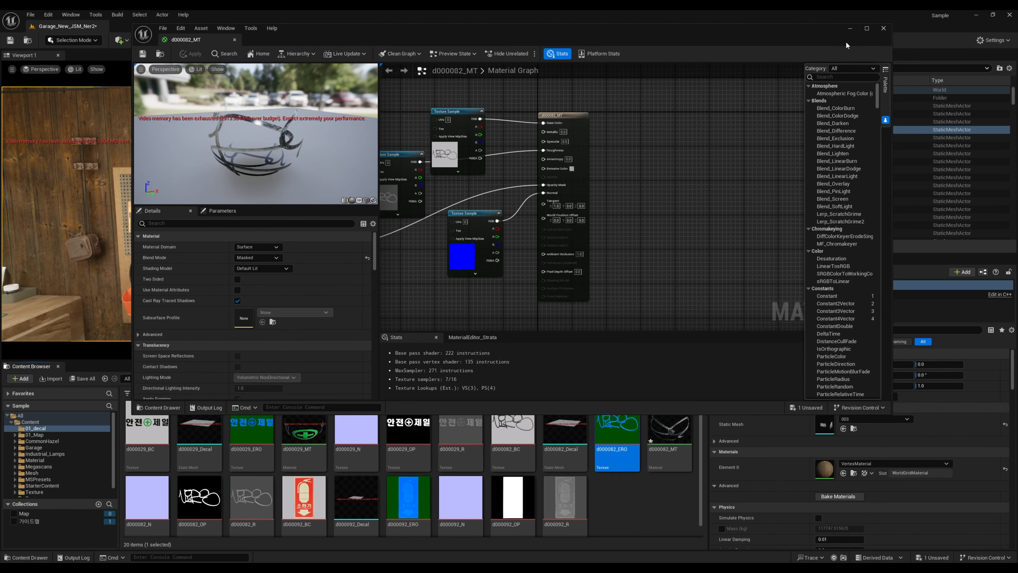
{"action": "left_click", "coordinate": [881, 33]}
Step: Open the d000082_Decal static mesh and assign d000082_MT to its Element 0 material slot
{"action": "left_click", "coordinate": [573, 434]}
{"action": "double_click", "coordinate": [573, 433]}
{"action": "left_click_drag", "start_coordinate": [670, 445], "coordinate": [777, 125]}
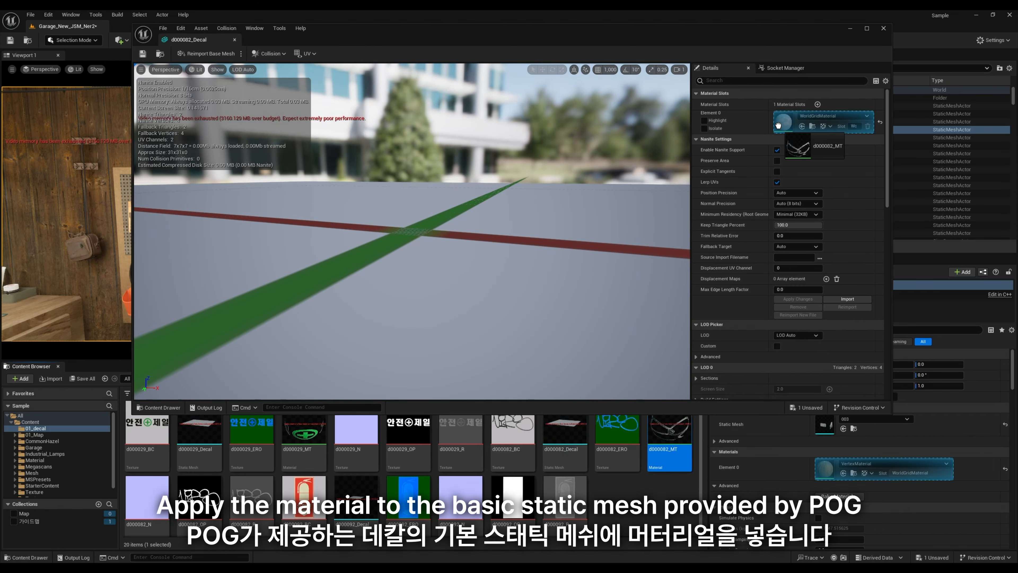
{"action": "mouse_move", "coordinate": [425, 241]}
{"action": "right_mouse_down"}
{"action": "mouse_move", "coordinate": [395, 241]}
{"action": "mouse_move", "coordinate": [423, 236]}
{"action": "right_mouse_up"}
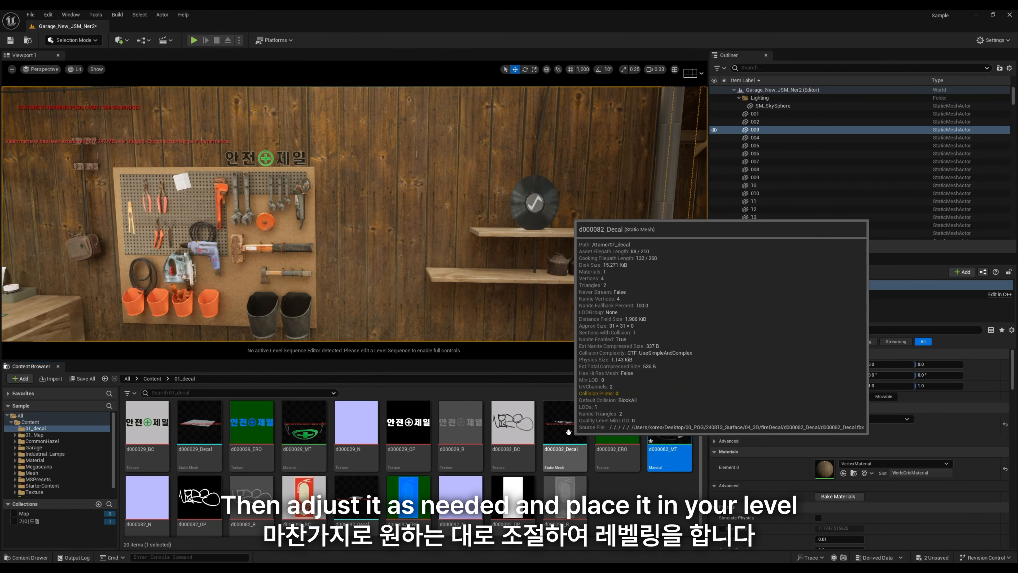
Step: Place the d000082_Decal mesh in the level between pegboard and shelves and set its X rotation to 90°
{"action": "left_click_drag", "start_coordinate": [391, 235], "coordinate": [391, 236]}
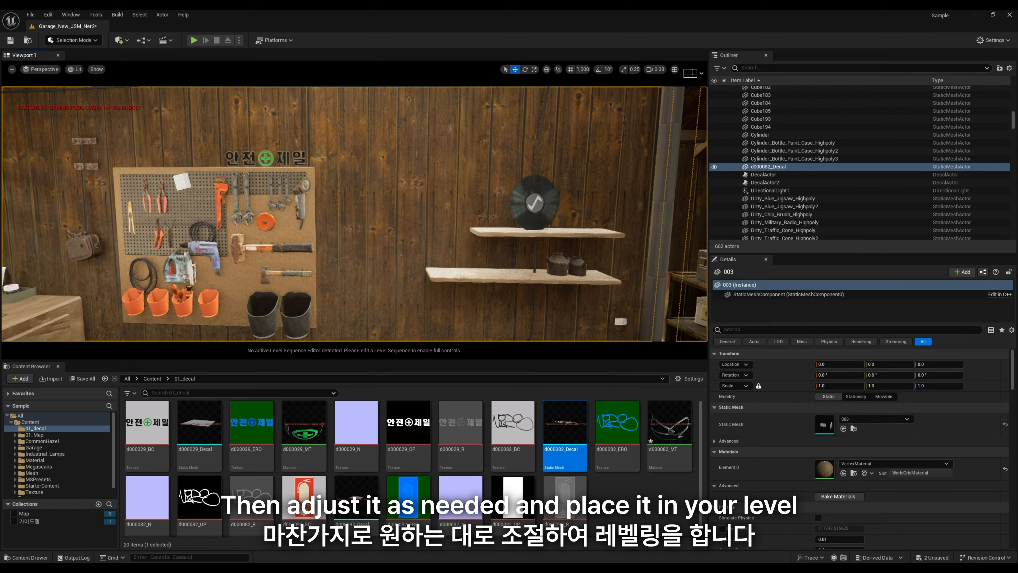
{"action": "key", "text": "f"}
{"action": "key", "text": "e"}
{"action": "left_click", "coordinate": [838, 374]}
{"action": "type", "text": "90"}
{"action": "left_click", "coordinate": [369, 225]}
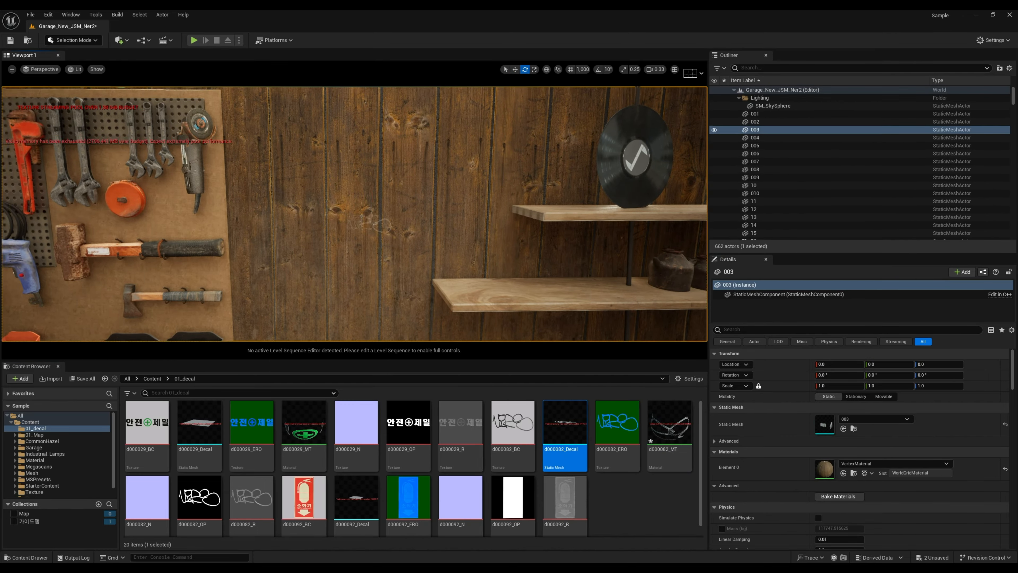
{"action": "right_click_drag", "start_coordinate": [369, 224], "coordinate": [289, 225]}
Step: Filter the level's actors by "d000", select d000082_Decal, and enlarge and reposition it at the wooden wall
{"action": "left_click", "coordinate": [806, 68]}
{"action": "type", "text": "d000"}
{"action": "left_click", "coordinate": [769, 98]}
{"action": "left_click_drag", "start_coordinate": [364, 212], "coordinate": [359, 212]}
{"action": "right_click_drag", "start_coordinate": [359, 211], "coordinate": [440, 216]}
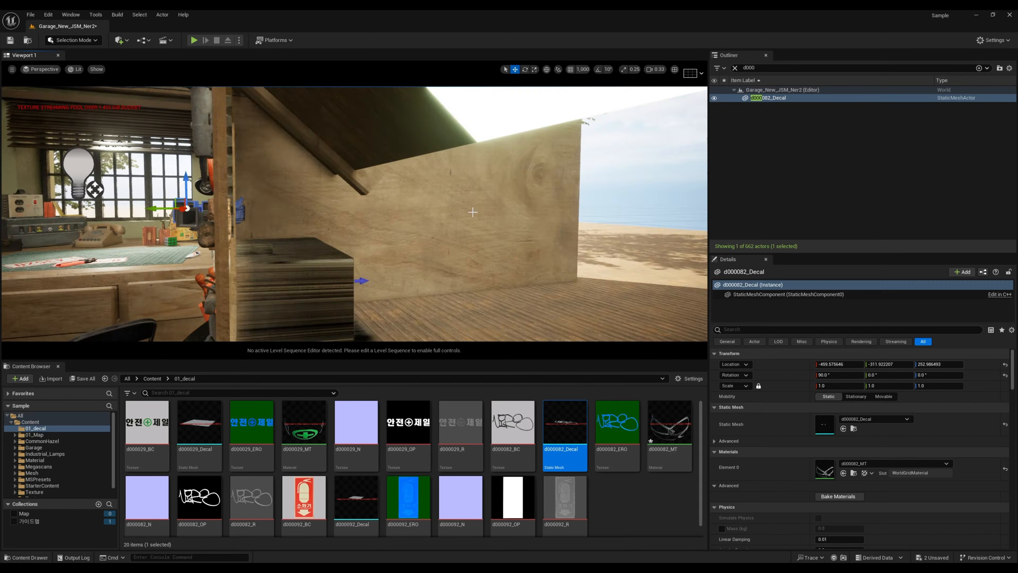
{"action": "left_click", "coordinate": [375, 216]}
{"action": "left_click", "coordinate": [769, 98]}
{"action": "left_click", "coordinate": [838, 386]}
{"action": "left_click", "coordinate": [368, 160]}
{"action": "right_click_drag", "start_coordinate": [368, 160], "coordinate": [352, 193]}
Step: Tilt the graffiti decal mesh and place it against the wall between the pegboard and the shelves
{"action": "left_click", "coordinate": [770, 98]}
{"action": "key", "text": "e"}
{"action": "left_click_drag", "start_coordinate": [341, 277], "coordinate": [357, 265]}
{"action": "right_click_drag", "start_coordinate": [353, 217], "coordinate": [379, 150]}
{"action": "left_click", "coordinate": [401, 224]}
{"action": "left_click", "coordinate": [769, 98]}
{"action": "left_click", "coordinate": [401, 161]}
{"action": "key", "text": "s"}
{"action": "key", "text": "q"}
{"action": "key", "text": "w"}
{"action": "right_click_drag", "start_coordinate": [328, 194], "coordinate": [353, 193]}
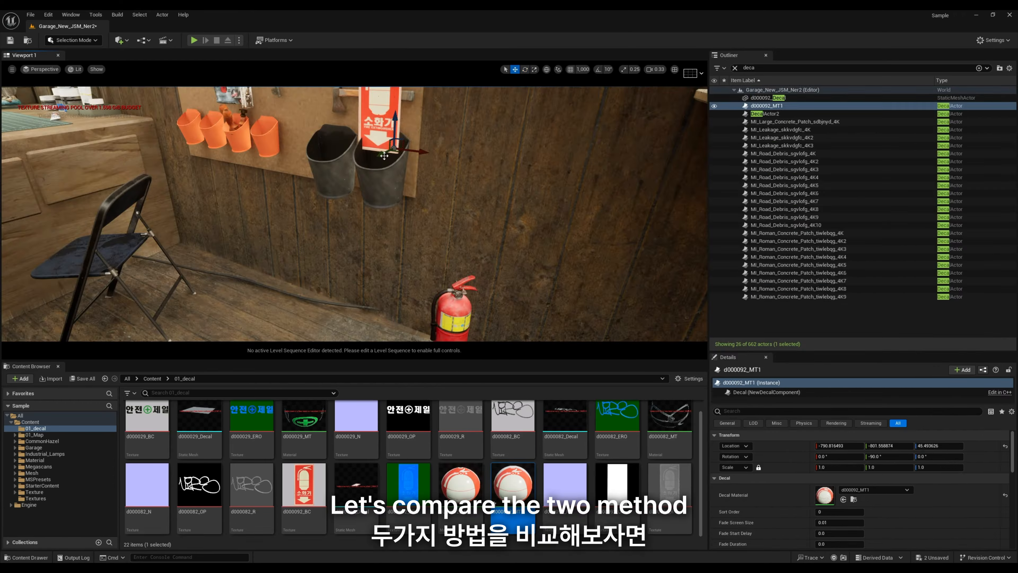
Step: Enter a rotation of -90° for the d000092_MT1 decal and move it down beside the fire extinguisher
{"action": "left_click", "coordinate": [883, 456]}
{"action": "type", "text": "-90"}
{"action": "key", "text": "Return"}
{"action": "left_click_drag", "start_coordinate": [378, 214], "coordinate": [513, 161]}
{"action": "key", "text": "f"}
{"action": "left_click_drag", "start_coordinate": [334, 184], "coordinate": [320, 312]}
Step: Set the d000092_MT1 decal's X and Y rotation to 0°
{"action": "key", "text": "e"}
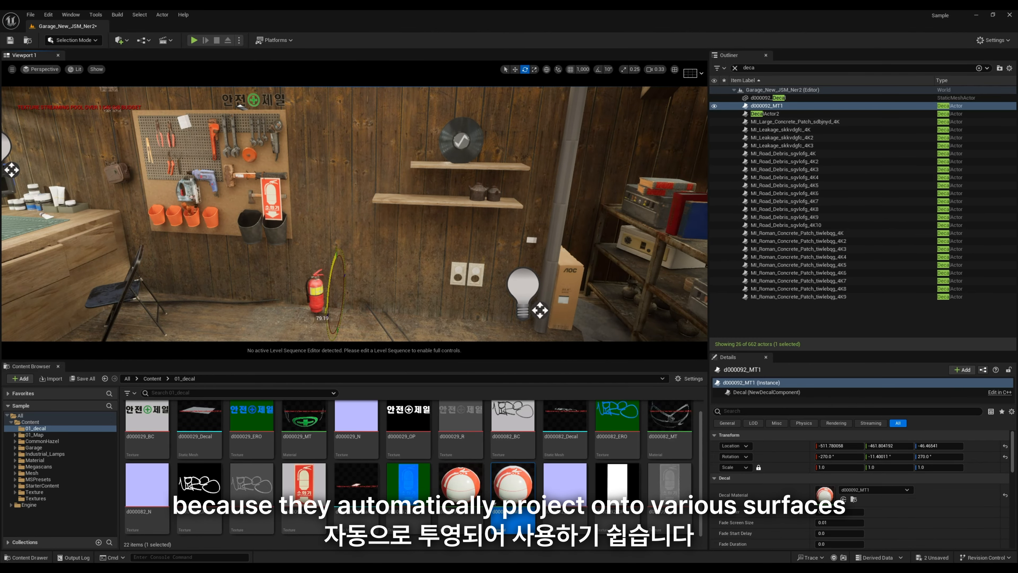
{"action": "left_click", "coordinate": [880, 456]}
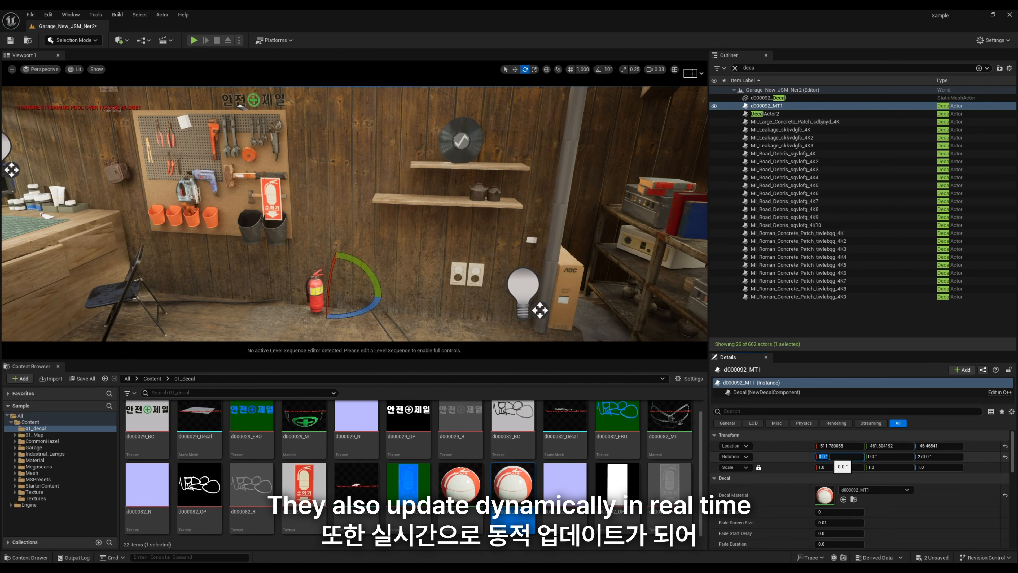
{"action": "key", "text": "w"}
Step: Undo the last transform changes and set the d000092_MT1 decal's X rotation to 90° so it projects onto the wall
{"action": "key", "text": "ctrl+z"}
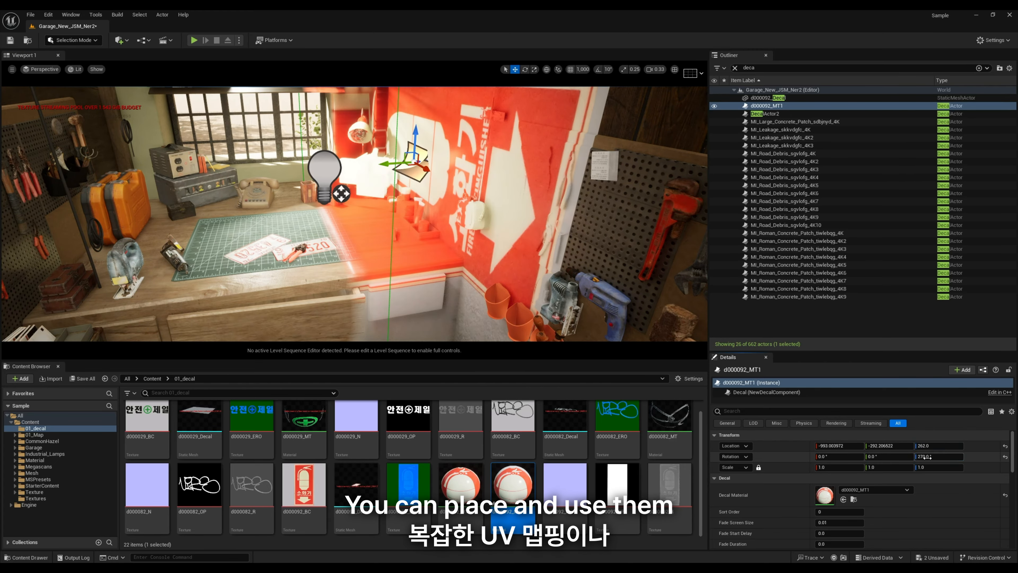
{"action": "key", "text": "ctrl+z"}
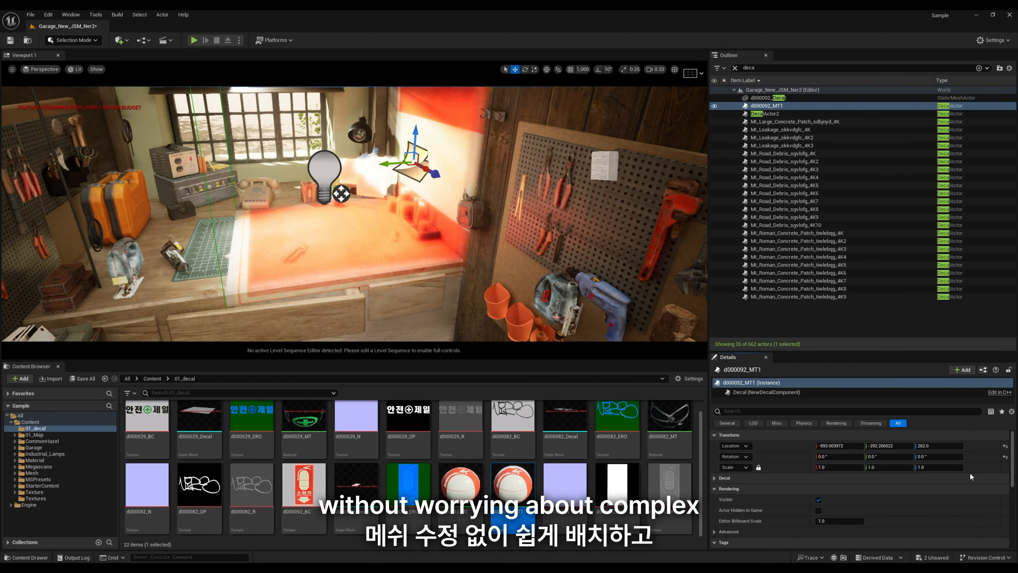
{"action": "left_click_drag", "start_coordinate": [839, 456], "coordinate": [873, 456]}
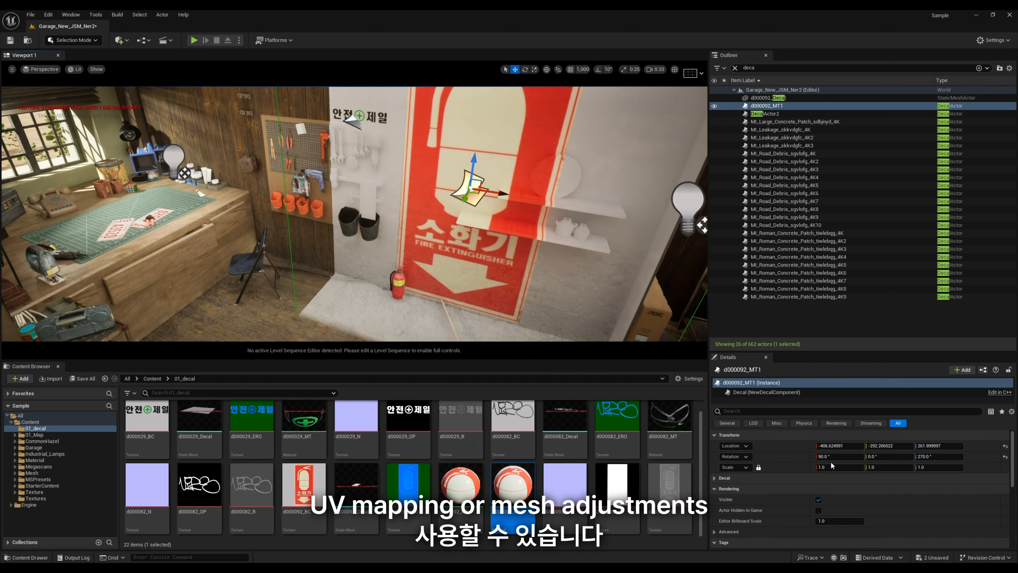
Step: Scale the d000092_MT1 decal uniformly to 0.2 and reduce it further to 0.1
{"action": "left_click", "coordinate": [828, 466]}
{"action": "type", "text": "0.2"}
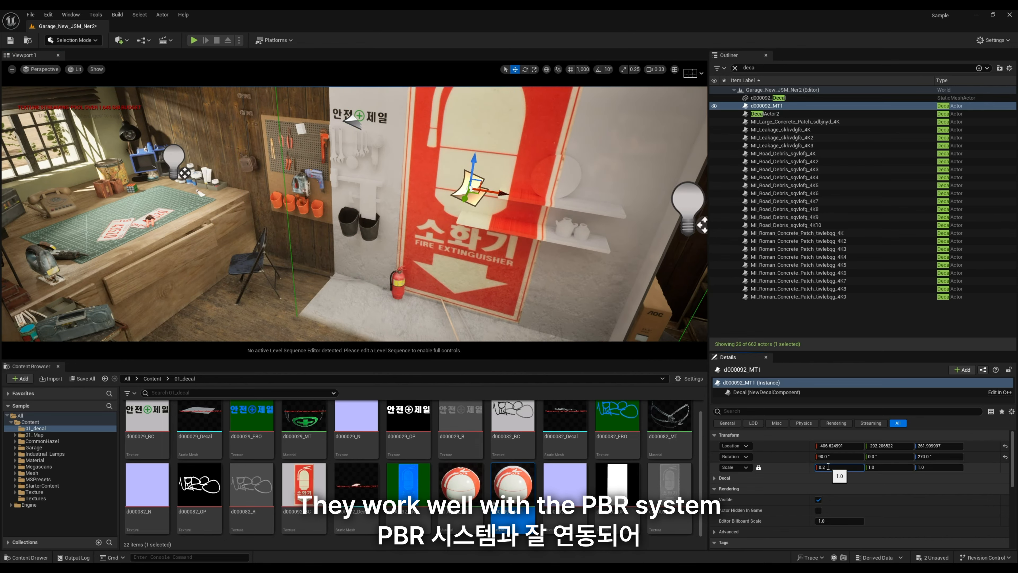
{"action": "key", "text": "Return"}
{"action": "type", "text": ".1"}
{"action": "key", "text": "Return"}
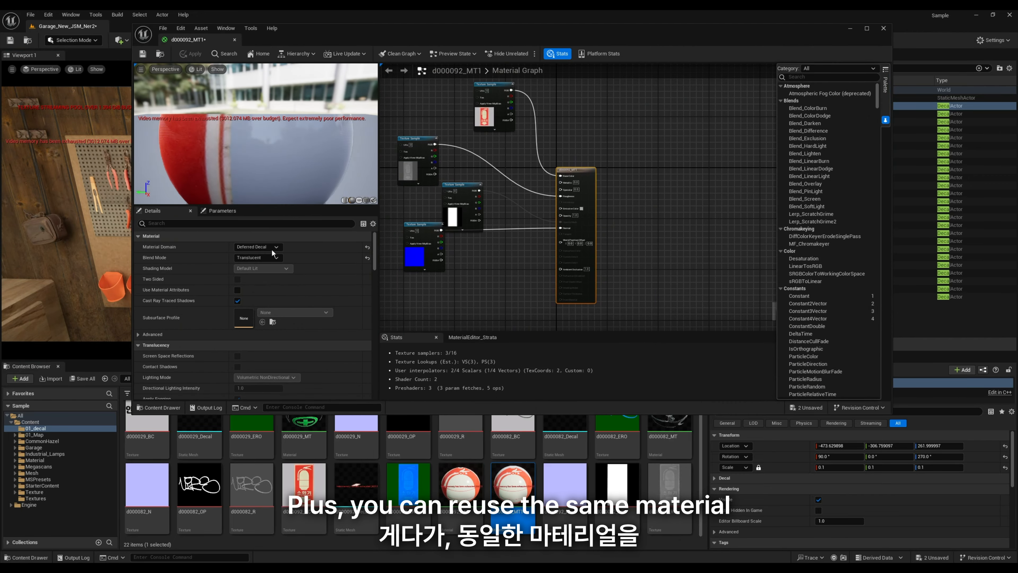
Step: Try Masked as the blend mode of the d000092_MT1 decal material and set it to Translucent
{"action": "left_click", "coordinate": [272, 257]}
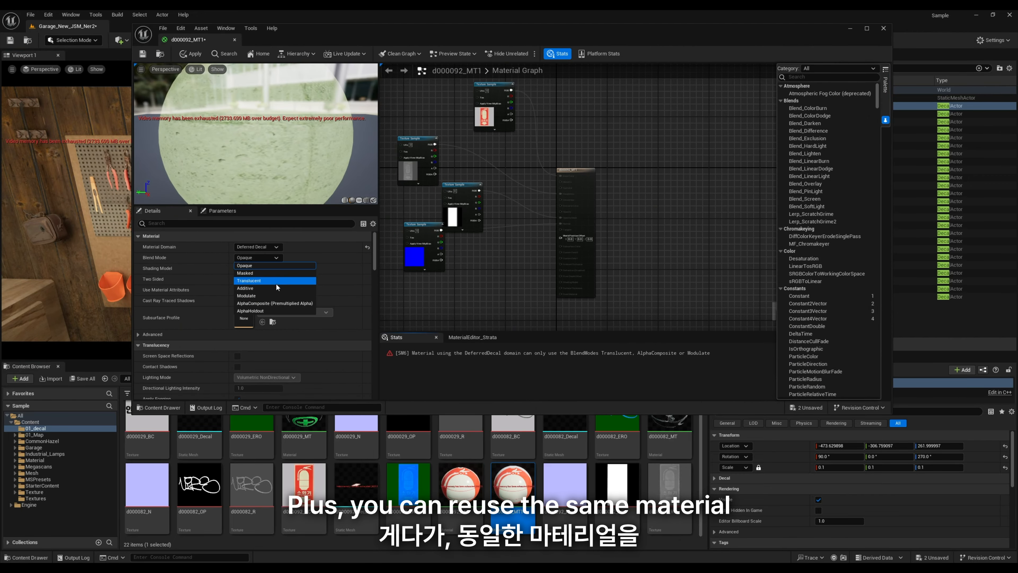
{"action": "left_click", "coordinate": [273, 294]}
{"action": "left_click", "coordinate": [266, 258]}
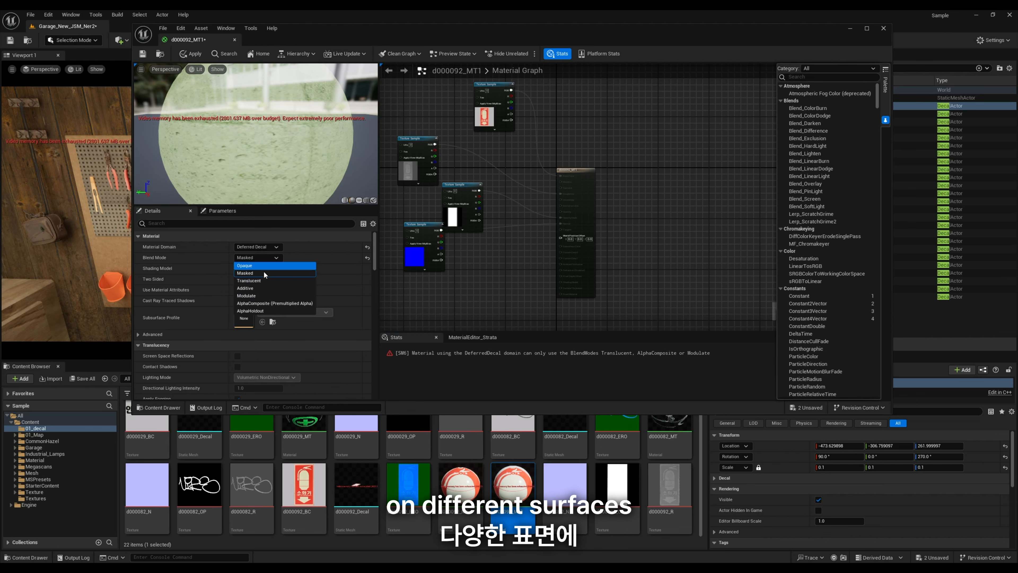
{"action": "left_click", "coordinate": [267, 273]}
{"action": "left_click", "coordinate": [266, 258]}
{"action": "left_click", "coordinate": [264, 281]}
Step: Set the d000092_MT1 material domain to Deferred Decal and connect the opacity texture to the material's Opacity input
{"action": "left_click", "coordinate": [269, 246]}
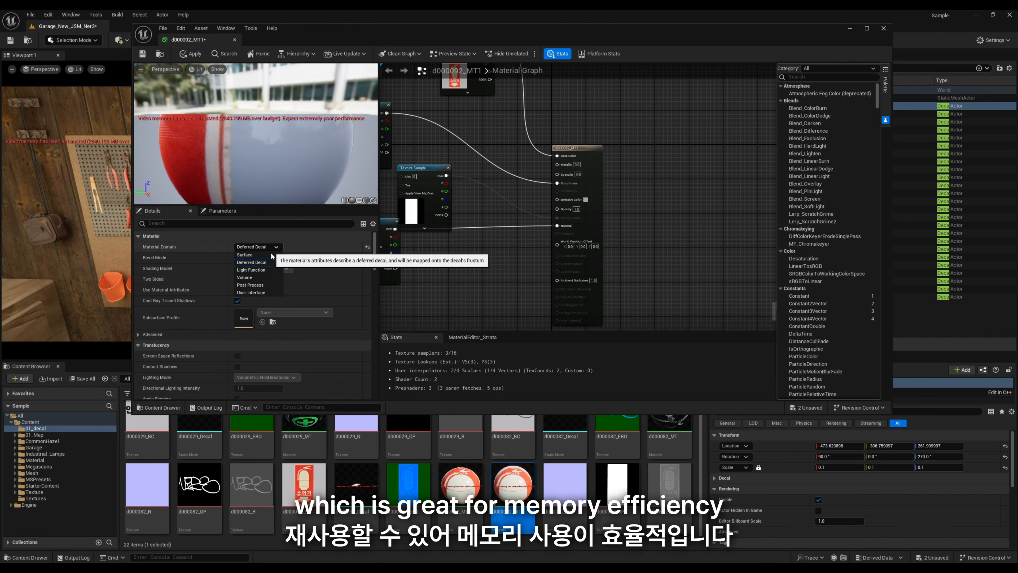
{"action": "left_click", "coordinate": [274, 258]}
{"action": "left_click", "coordinate": [268, 281]}
{"action": "left_click", "coordinate": [261, 247]}
{"action": "left_click", "coordinate": [301, 261]}
{"action": "right_click_drag", "start_coordinate": [459, 231], "coordinate": [574, 246]}
{"action": "left_click", "coordinate": [547, 224]}
{"action": "left_click_drag", "start_coordinate": [564, 185], "coordinate": [685, 213]}
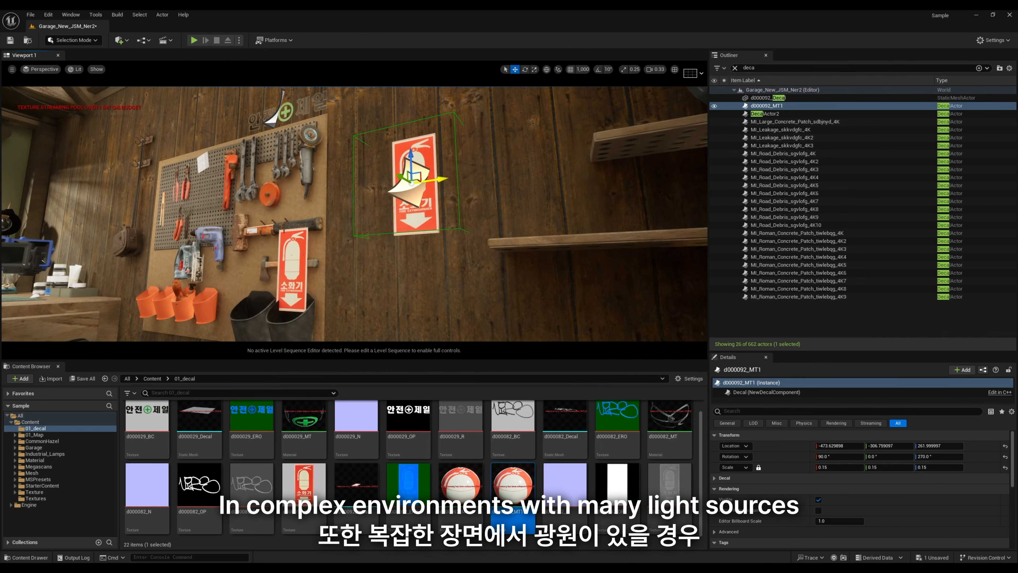
Step: Move the d000092_Decal mesh sign off the pegboard onto the bare wooden wall, close to its surface, lowering it to about Z 234
{"action": "left_click", "coordinate": [294, 251]}
{"action": "left_click_drag", "start_coordinate": [291, 249], "coordinate": [389, 181]}
{"action": "right_click_drag", "start_coordinate": [390, 182], "coordinate": [256, 212]}
{"action": "right_click_drag", "start_coordinate": [387, 142], "coordinate": [436, 196]}
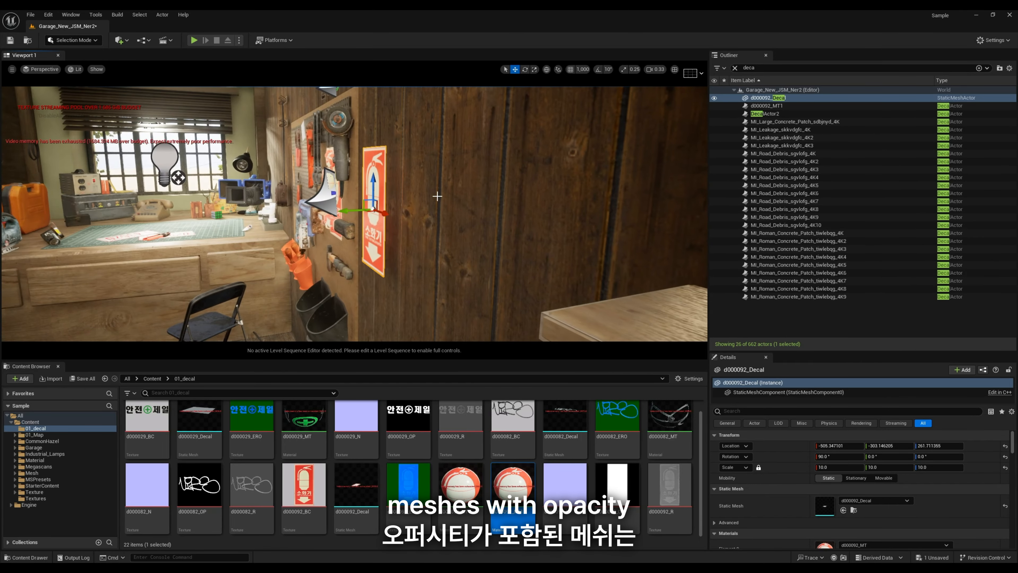
{"action": "left_click_drag", "start_coordinate": [352, 210], "coordinate": [362, 210]}
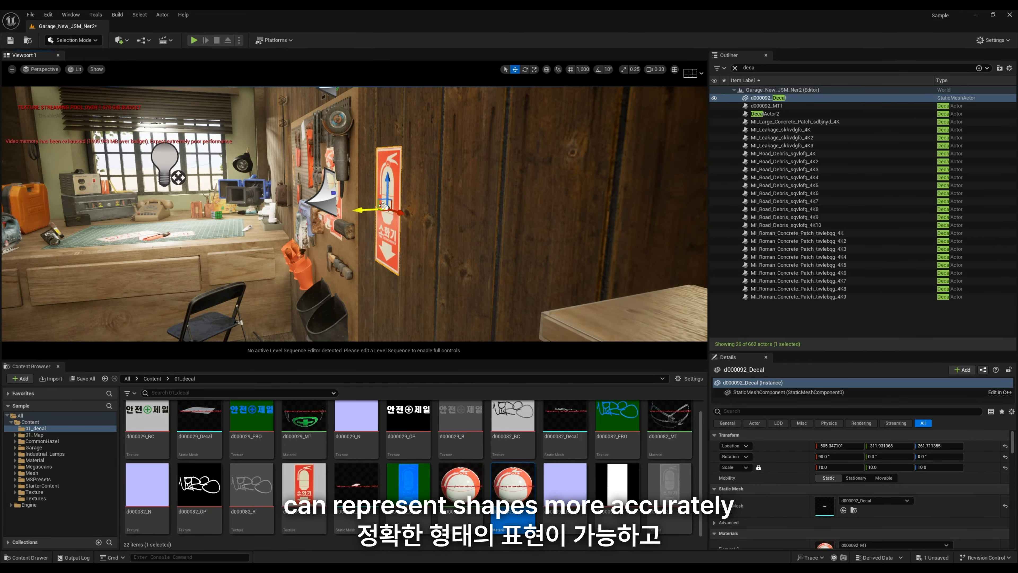
{"action": "left_click_drag", "start_coordinate": [381, 232], "coordinate": [381, 235]}
{"action": "right_click_drag", "start_coordinate": [380, 234], "coordinate": [310, 206]}
{"action": "left_click_drag", "start_coordinate": [309, 205], "coordinate": [310, 205]}
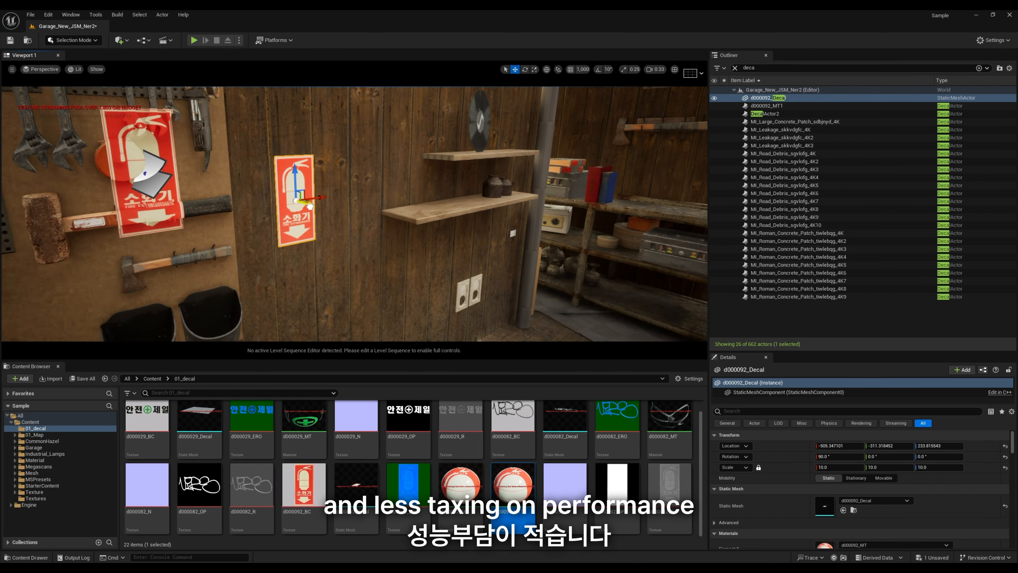
{"action": "right_click_drag", "start_coordinate": [309, 207], "coordinate": [280, 200]}
Step: Move the d000092_MT1 decal onto the wooden wall beside the mesh sign, scale it uniformly to 0.14 and clear its selection
{"action": "left_click", "coordinate": [207, 176]}
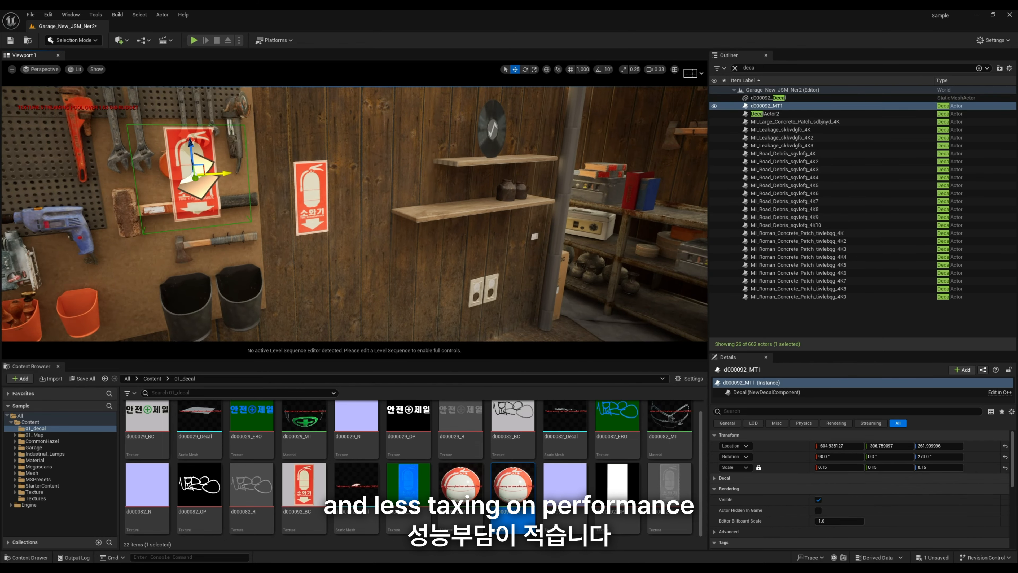
{"action": "left_click_drag", "start_coordinate": [363, 176], "coordinate": [361, 175]}
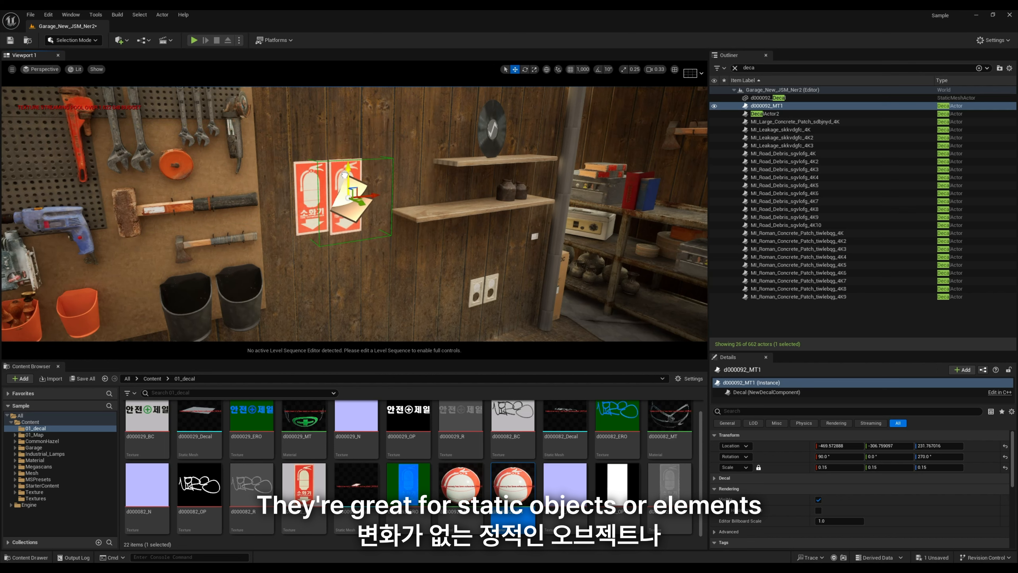
{"action": "left_click", "coordinate": [831, 467]}
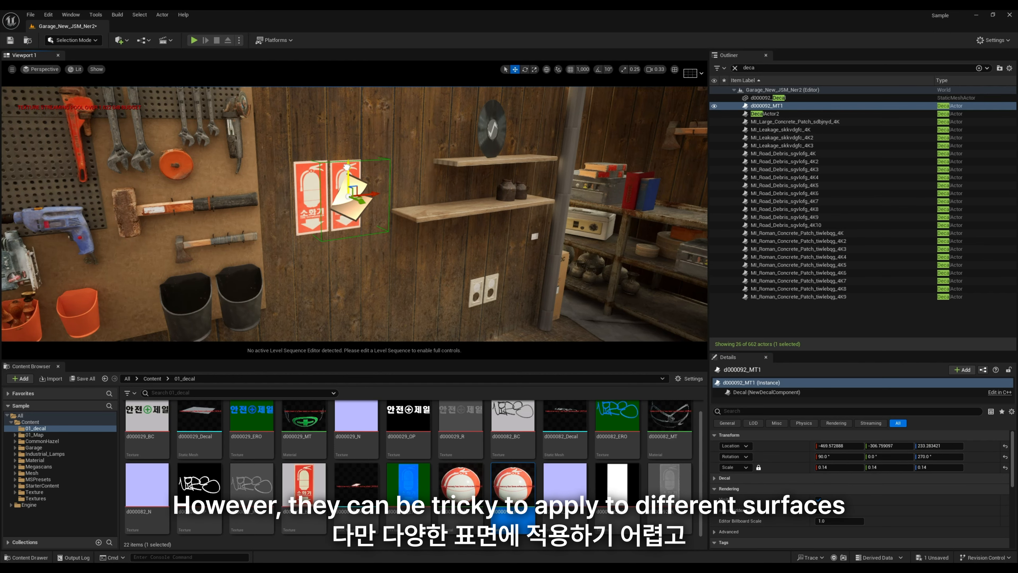
{"action": "right_click_drag", "start_coordinate": [354, 213], "coordinate": [453, 224]}
{"action": "mouse_move", "coordinate": [457, 275]}
{"action": "right_mouse_down"}
{"action": "mouse_move", "coordinate": [484, 275]}
{"action": "mouse_move", "coordinate": [437, 268]}
{"action": "mouse_move", "coordinate": [453, 256]}
{"action": "right_mouse_up"}
{"action": "left_click", "coordinate": [457, 275]}
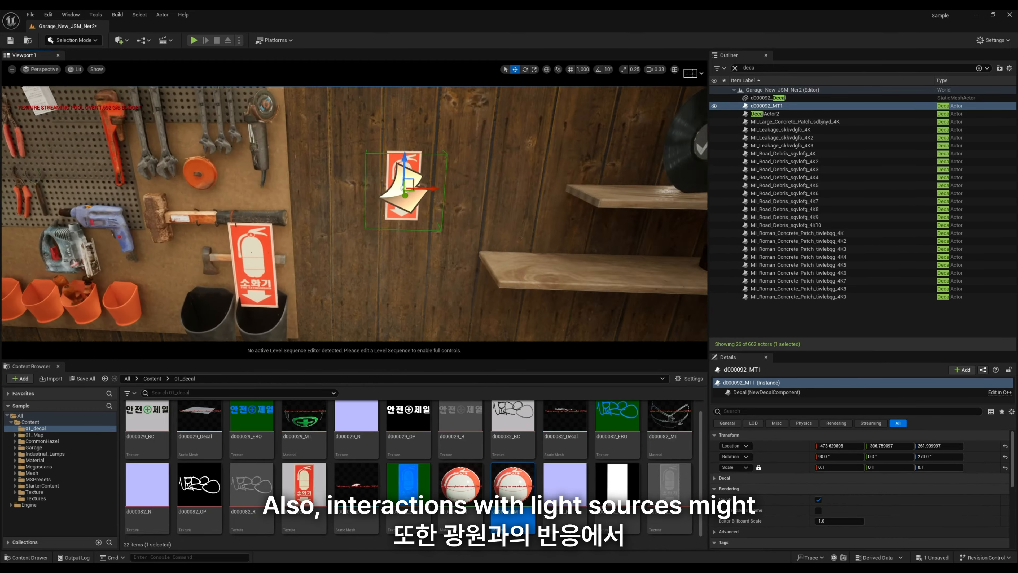
Step: Slide the d000092_MT1 decal across onto the pegboard's tools and shift the d000092_Decal mesh sign upward
{"action": "right_click_drag", "start_coordinate": [354, 214], "coordinate": [372, 179]}
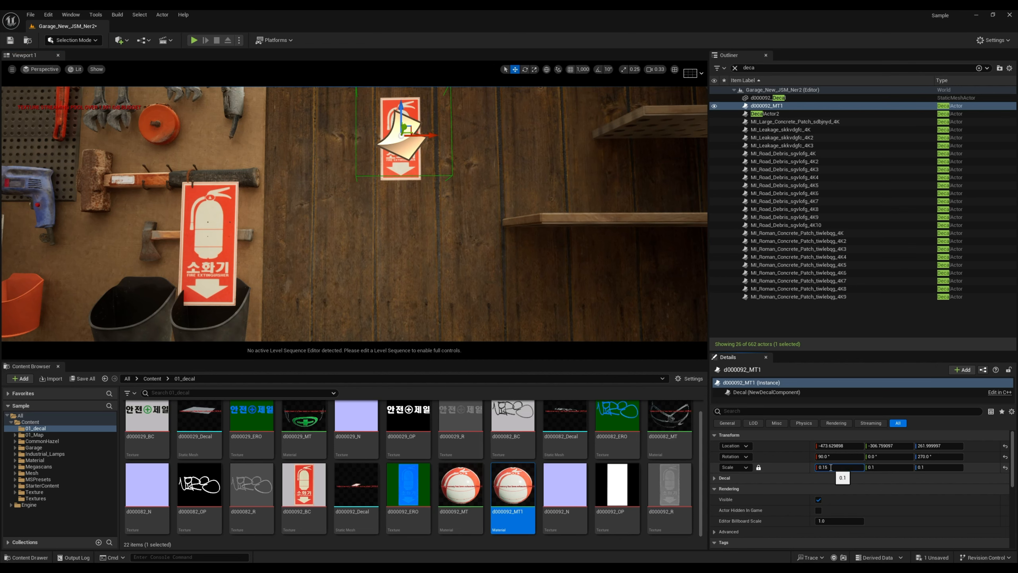
{"action": "right_click_drag", "start_coordinate": [403, 224], "coordinate": [379, 185]}
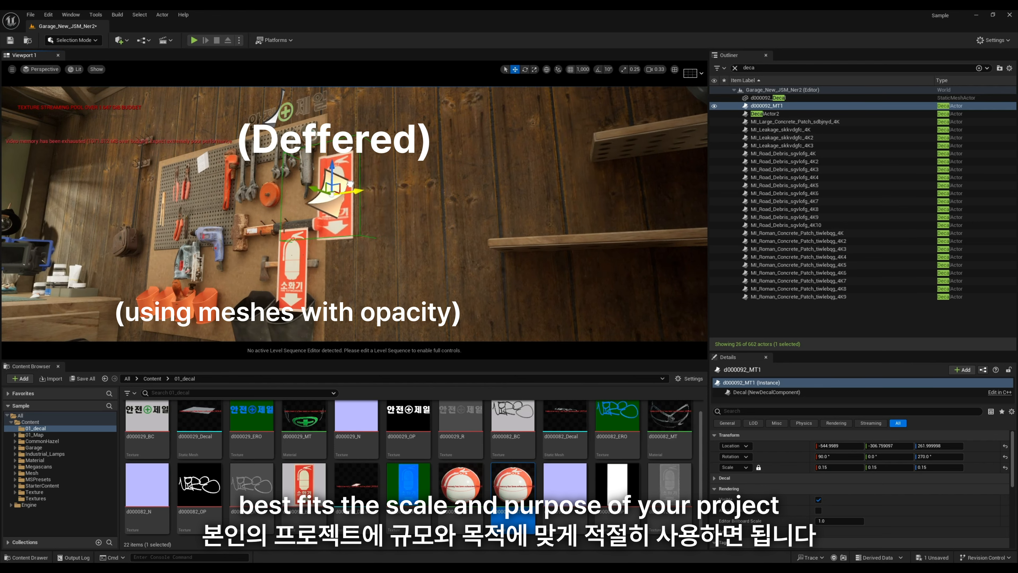
{"action": "left_click_drag", "start_coordinate": [351, 183], "coordinate": [335, 186]}
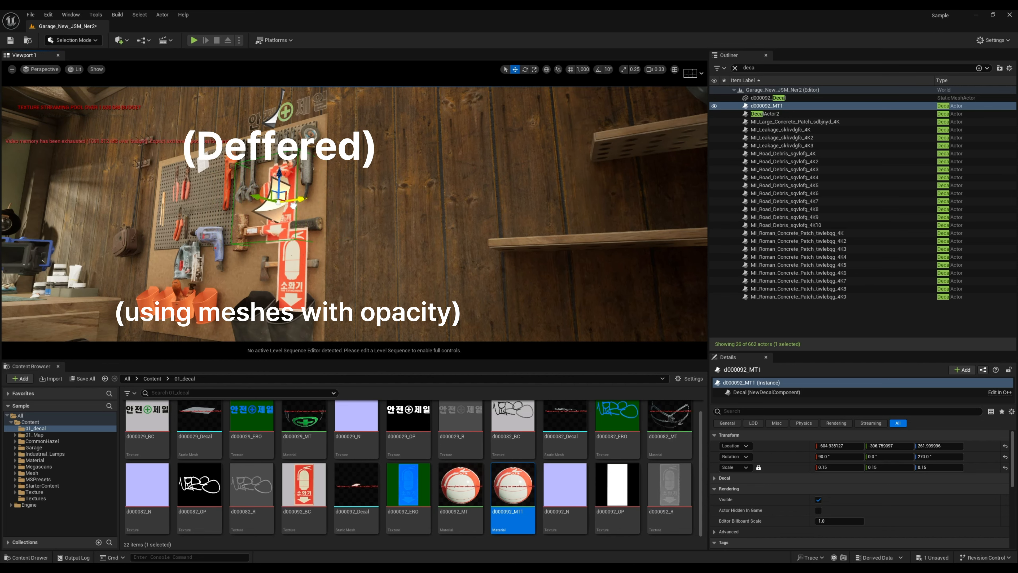
{"action": "left_click", "coordinate": [297, 269]}
{"action": "left_click_drag", "start_coordinate": [290, 251], "coordinate": [289, 226]}
{"action": "left_click_drag", "start_coordinate": [279, 242], "coordinate": [288, 132]}
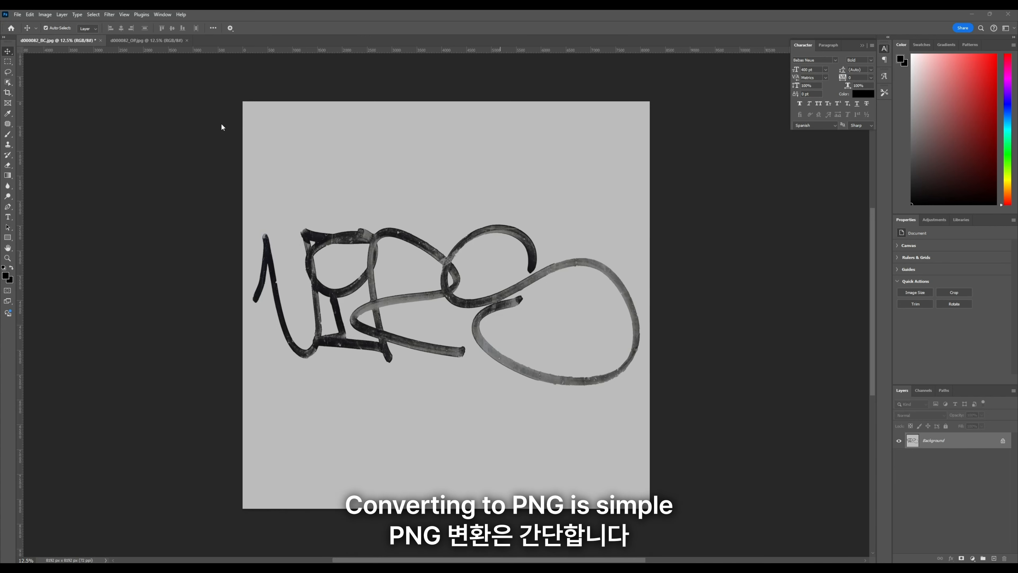
Step: Switch to Photoshop and duplicate the Background layer of the base color texture d000082_BC.jpg
{"action": "left_click", "coordinate": [937, 445]}
{"action": "left_click_drag", "start_coordinate": [966, 444], "coordinate": [986, 558]}
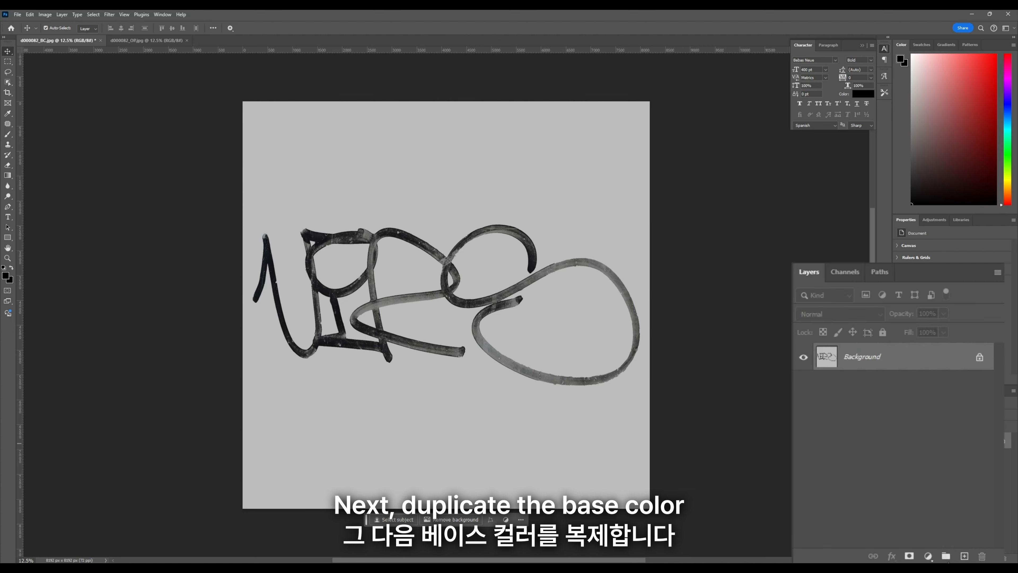
{"action": "left_click_drag", "start_coordinate": [948, 559], "coordinate": [964, 556]}
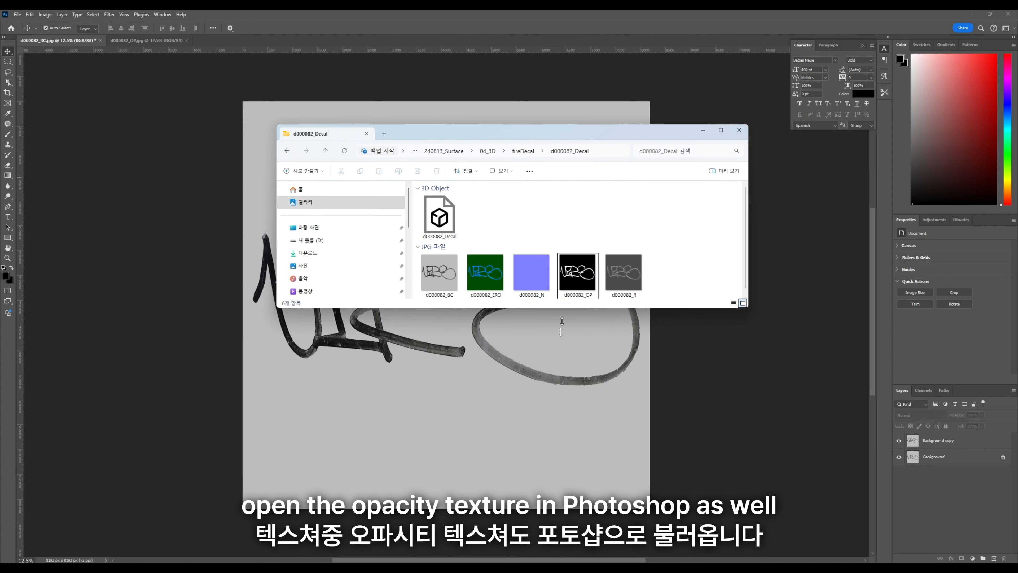
Step: Open the opacity texture d000082_OP in Photoshop and copy its entire canvas
{"action": "left_click", "coordinate": [585, 277]}
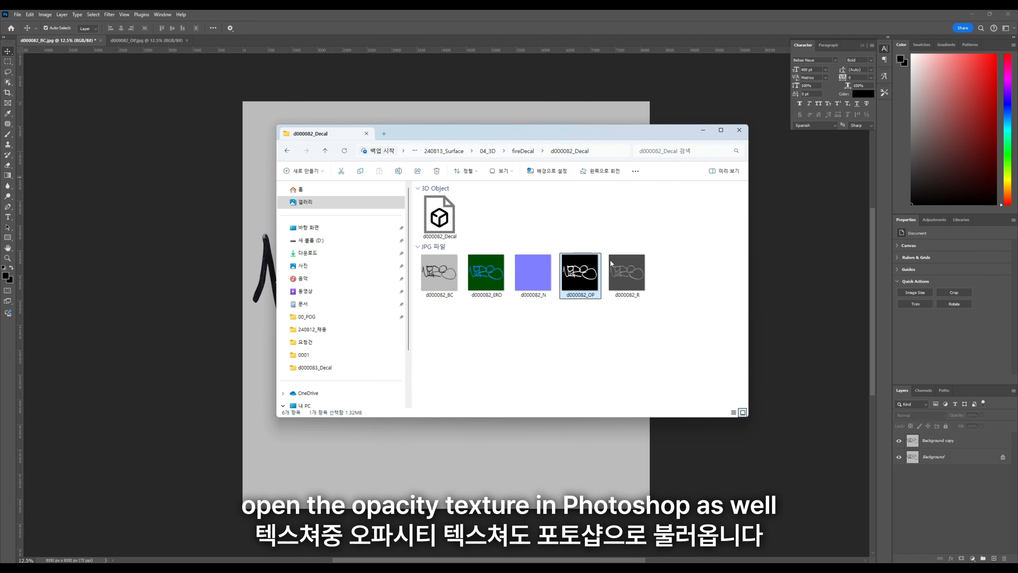
{"action": "left_click_drag", "start_coordinate": [639, 244], "coordinate": [939, 488]}
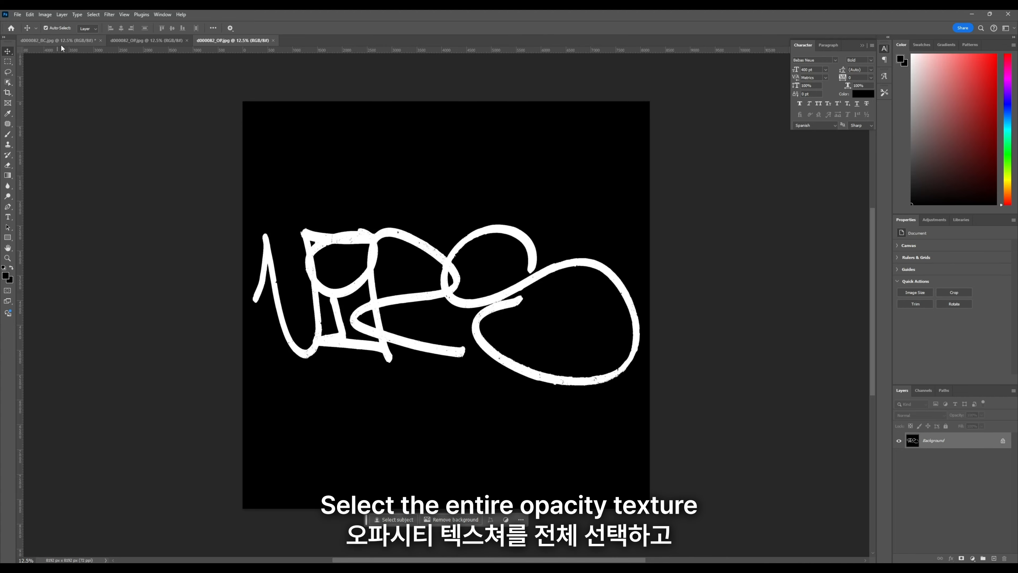
{"action": "left_click", "coordinate": [93, 14]}
{"action": "left_click", "coordinate": [100, 30]}
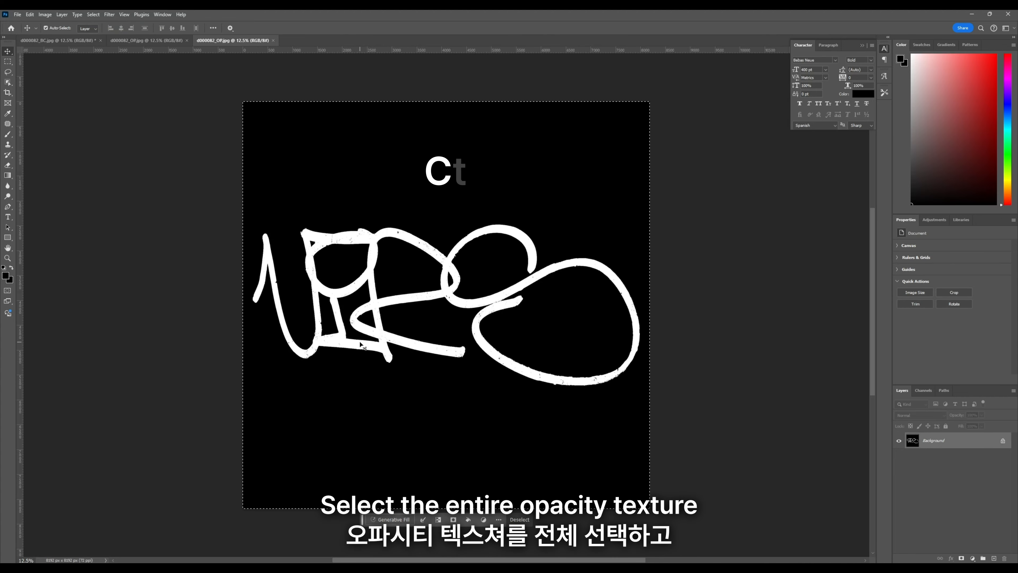
{"action": "key", "text": "ctrl+c"}
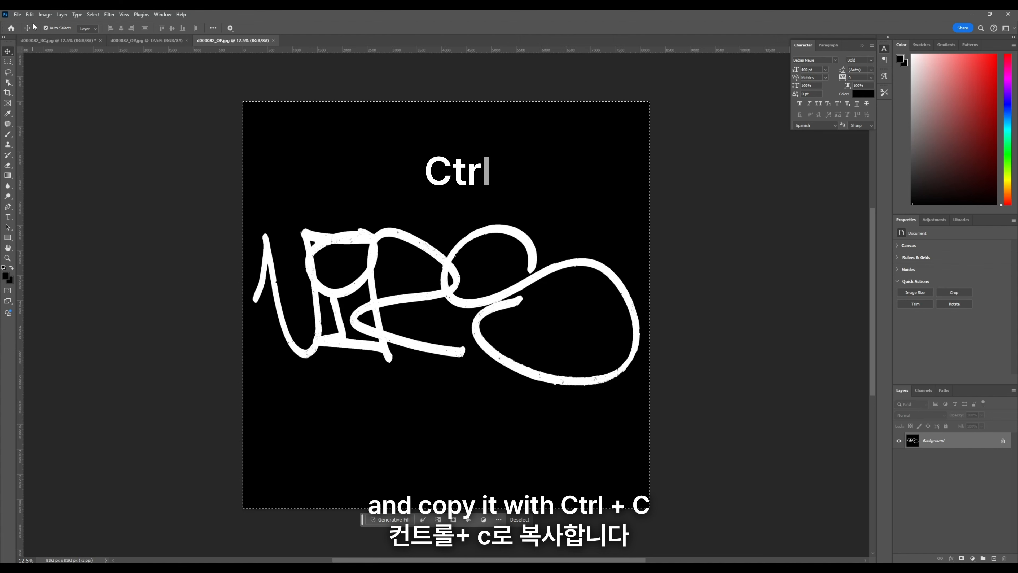
Step: Add a layer mask to Background copy in d000082_BC.jpg, paste the opacity texture into the mask and clear the selection
{"action": "left_click", "coordinate": [58, 40]}
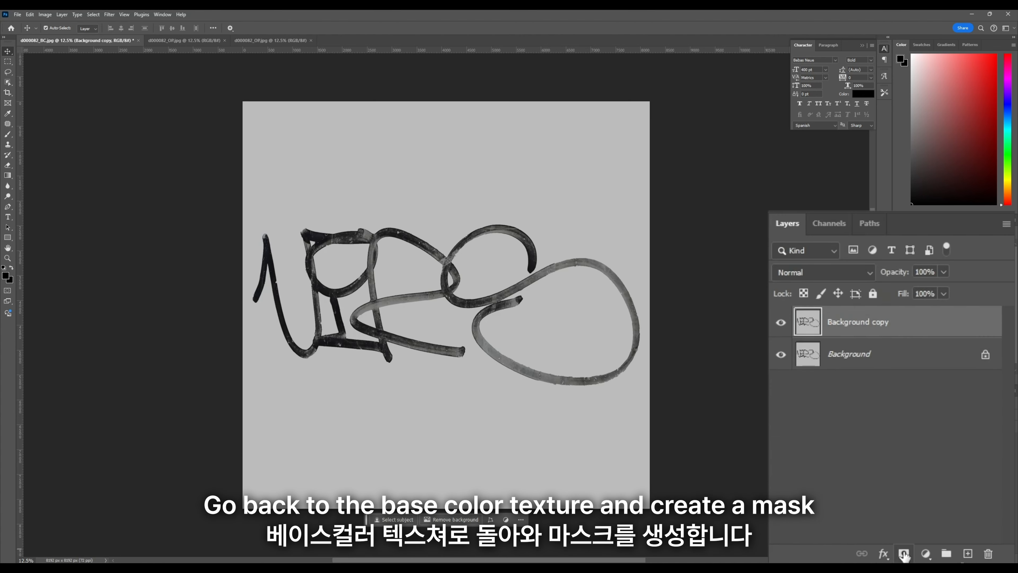
{"action": "left_click", "coordinate": [904, 554]}
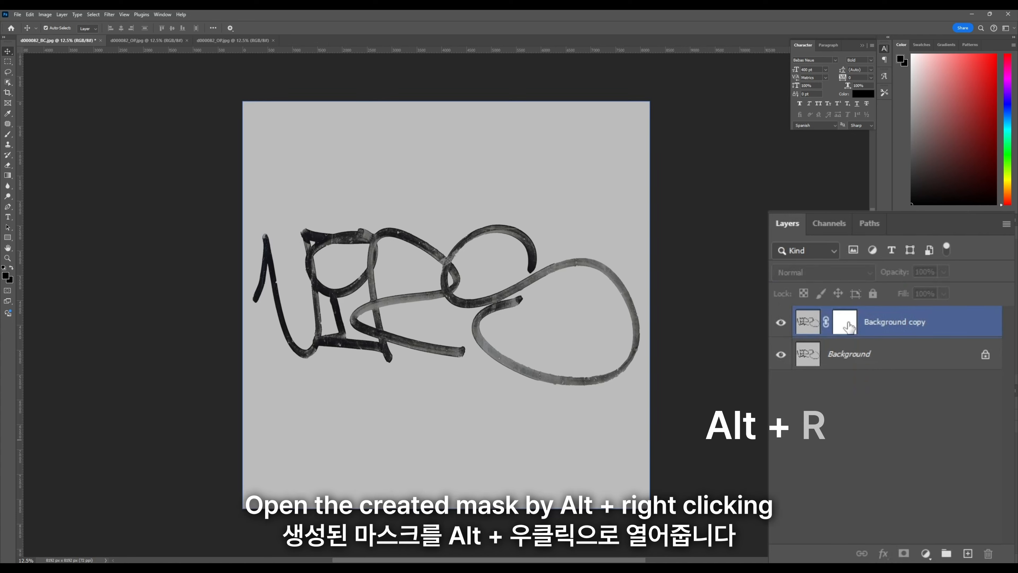
{"action": "left_click", "coordinate": [933, 441], "text": "alt"}
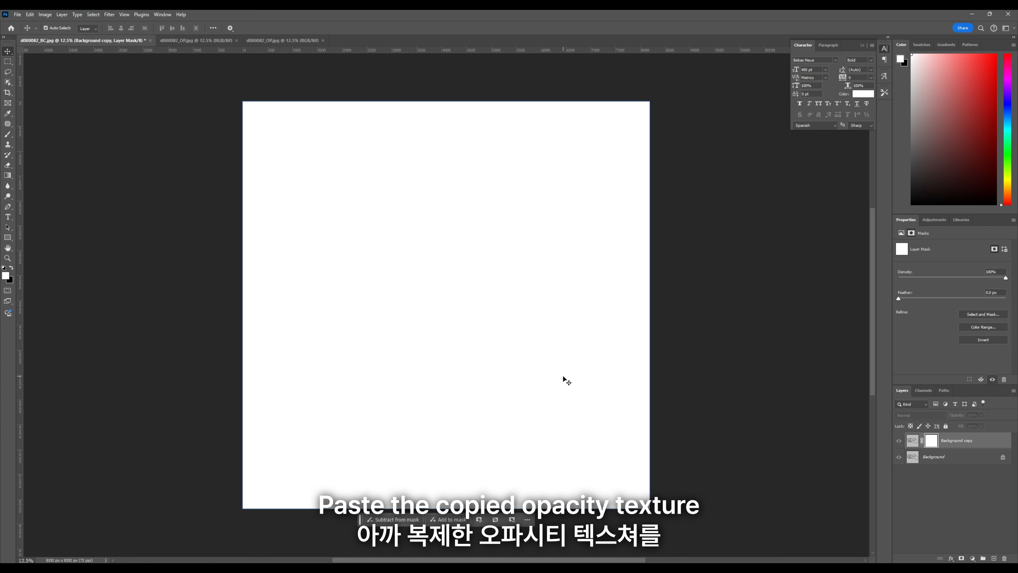
{"action": "key", "text": "ctrl+v"}
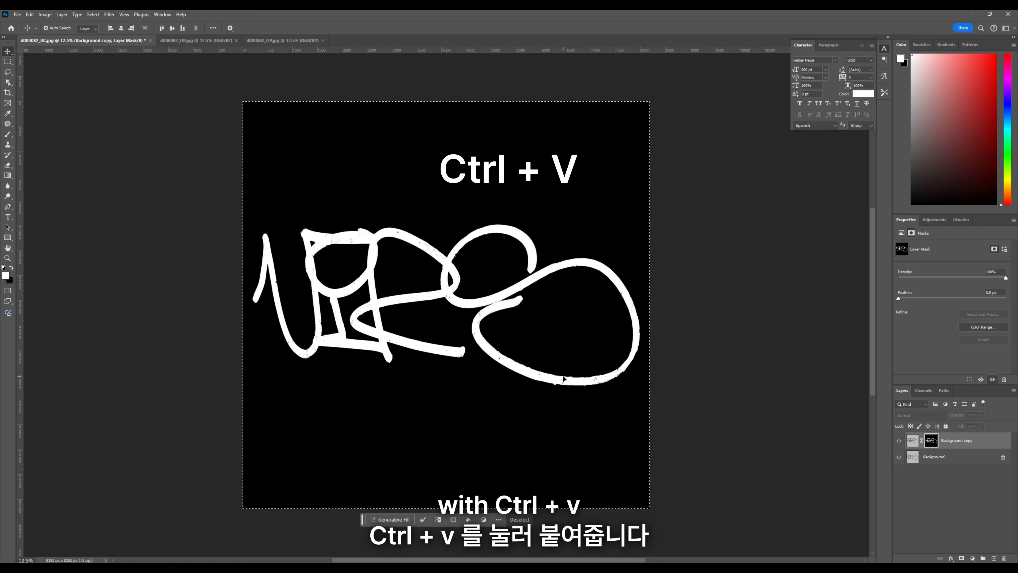
{"action": "left_click", "coordinate": [912, 440]}
{"action": "key", "text": "ctrl+d"}
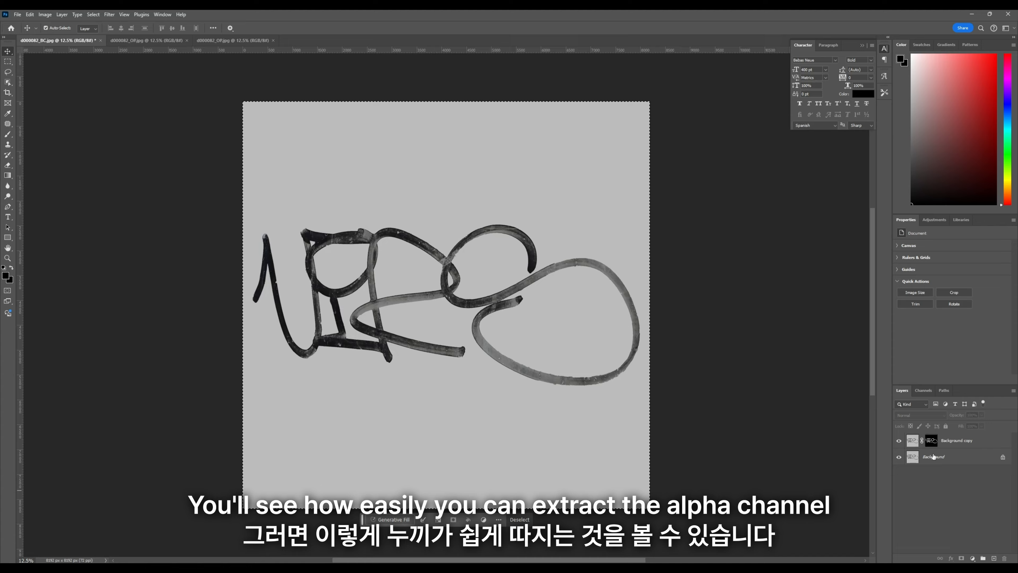
Step: Hide the original Background layer and inspect the masked graffiti's edges
{"action": "left_click", "coordinate": [899, 458]}
{"action": "scroll", "coordinate": [415, 232], "scroll_direction": "up", "scroll_amount": 5, "text": "alt"}
{"action": "scroll", "coordinate": [534, 184], "scroll_direction": "down", "scroll_amount": 5, "text": "alt"}
Step: Add a new layer, fill it with red and place it beneath the masked graffiti layer to check the cutout
{"action": "left_click", "coordinate": [993, 558]}
{"action": "key", "text": "alt+BackSpace"}
{"action": "left_click_drag", "start_coordinate": [962, 120], "coordinate": [996, 54]}
{"action": "key", "text": "alt+BackSpace"}
{"action": "left_click_drag", "start_coordinate": [945, 441], "coordinate": [945, 465]}
{"action": "scroll", "coordinate": [677, 330], "scroll_direction": "up", "scroll_amount": 5, "text": "alt"}
{"action": "scroll", "coordinate": [677, 329], "scroll_direction": "down", "scroll_amount": 5, "text": "alt"}
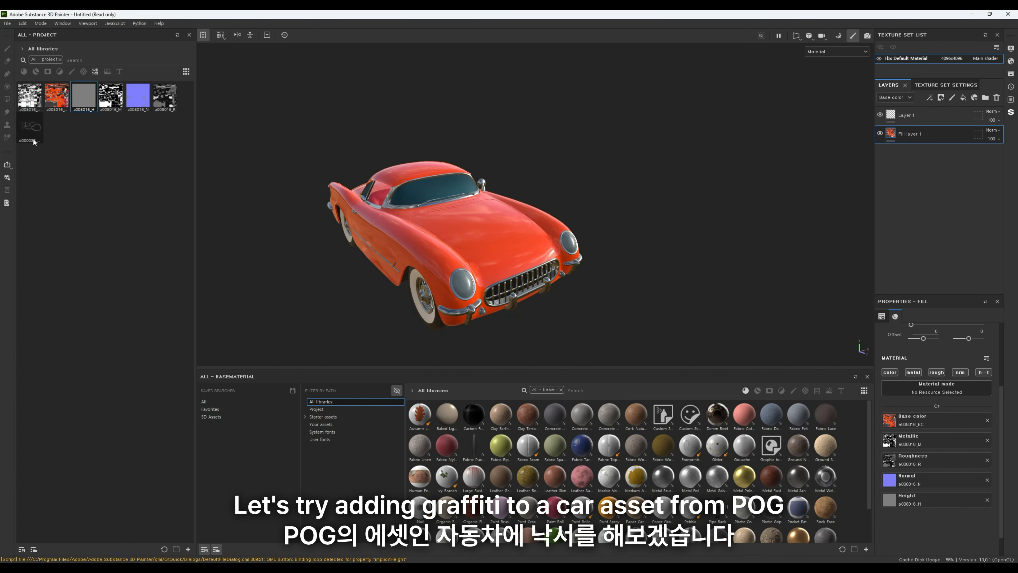
Step: Switch to Substance 3D Painter and apply the imported d000082 graffiti texture to the red car
{"action": "left_click_drag", "start_coordinate": [33, 132], "coordinate": [371, 192]}
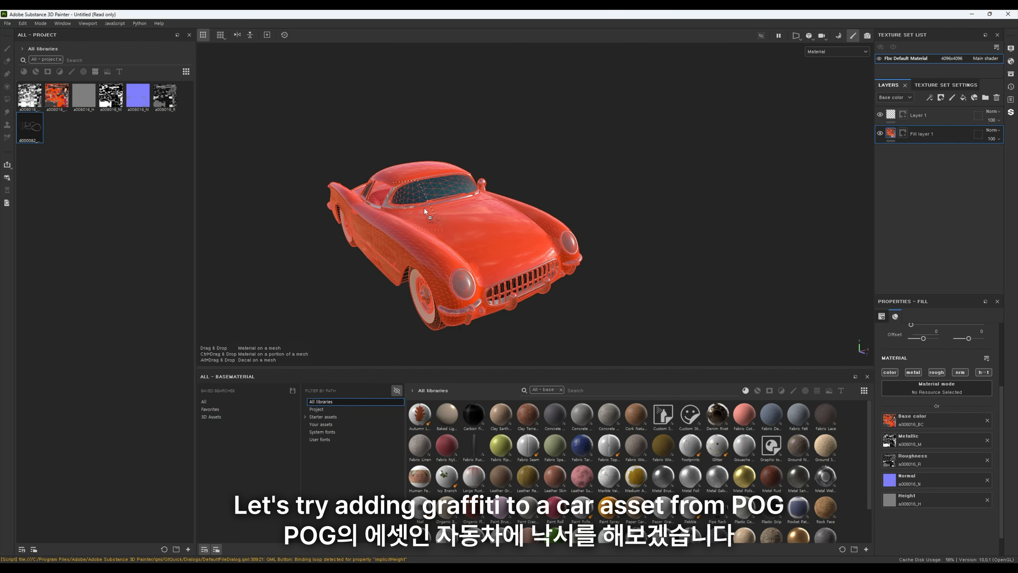